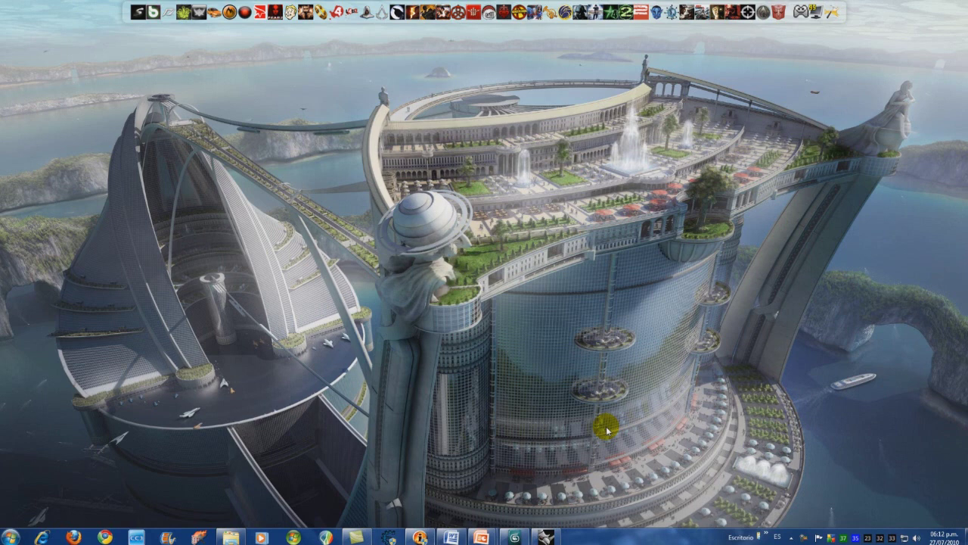
# Step: Switch to Rhinoceros and create a sphere centred at the origin with a radius of about 20 units
pyautogui.click(546, 536)
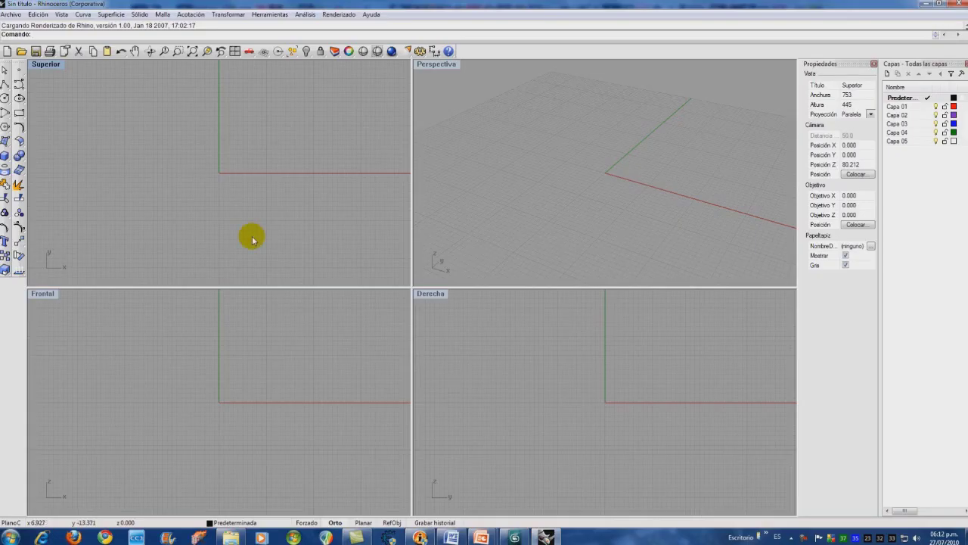
pyautogui.click(6, 156)
pyautogui.click(35, 168)
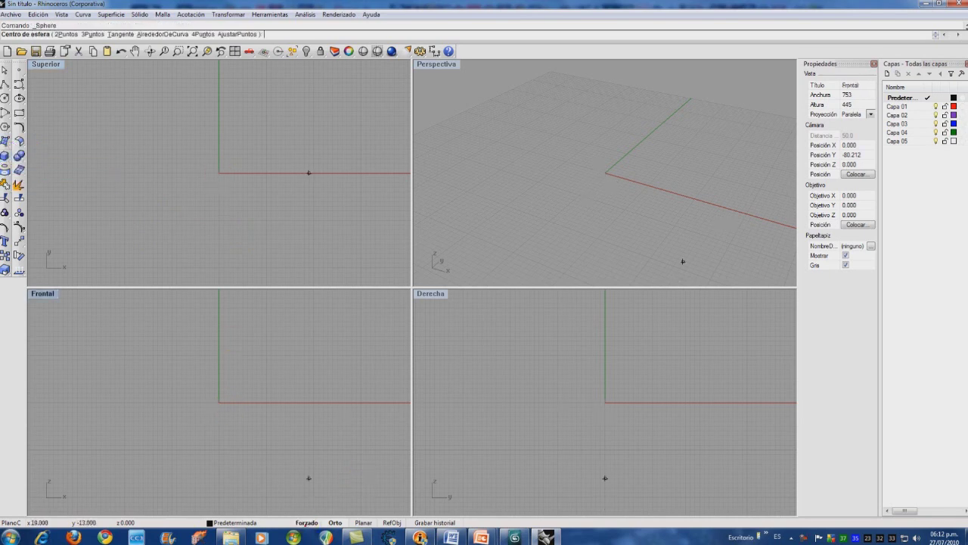
pyautogui.click(219, 173)
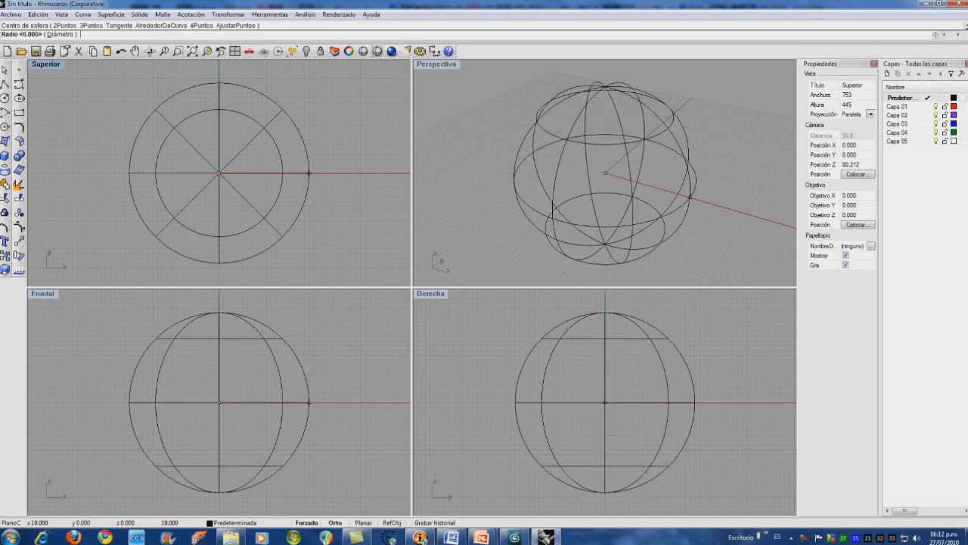
pyautogui.click(314, 177)
# Step: Rebuild the sphere's surface with 20 points in the U direction, deleting the original
pyautogui.click(310, 152)
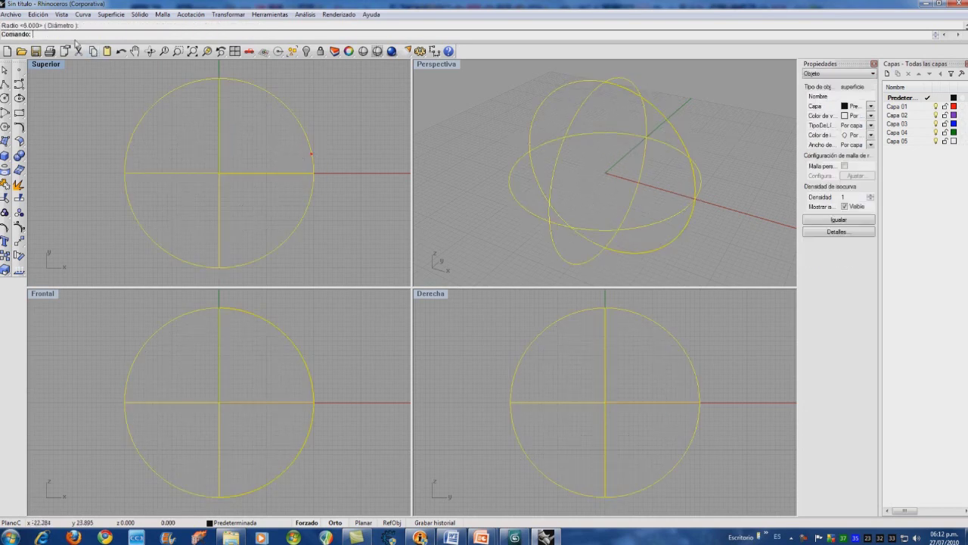
pyautogui.click(38, 14)
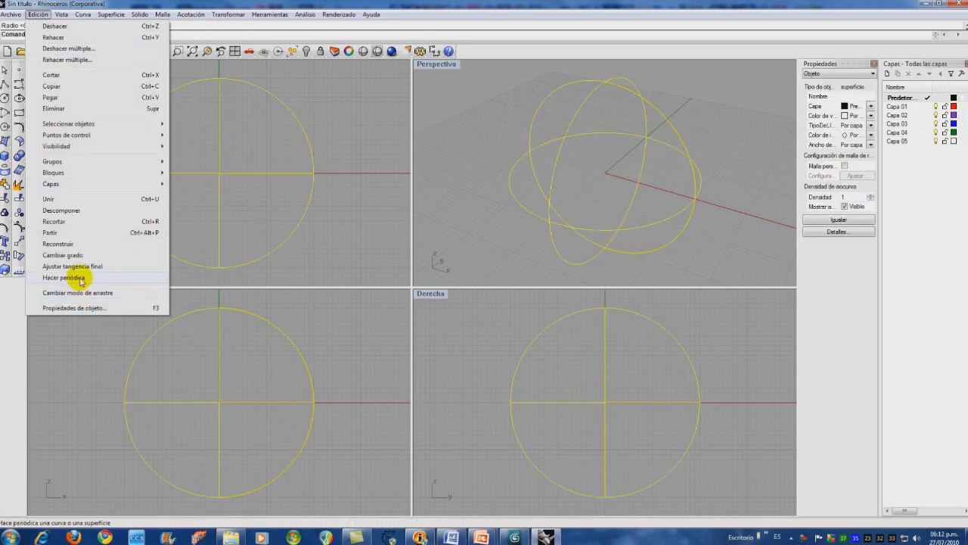
pyautogui.click(79, 244)
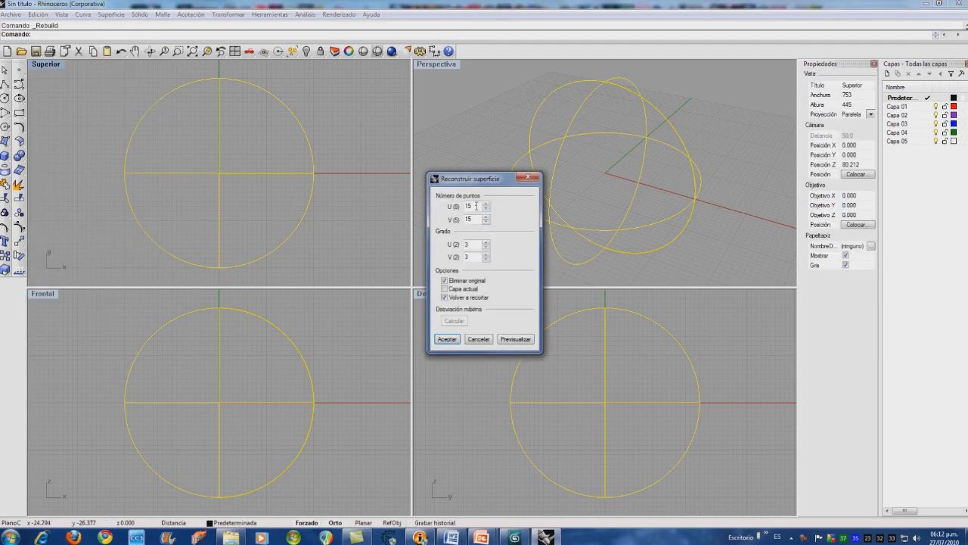
pyautogui.write('20')
pyautogui.click(471, 219)
pyautogui.click(445, 339)
pyautogui.click(492, 161)
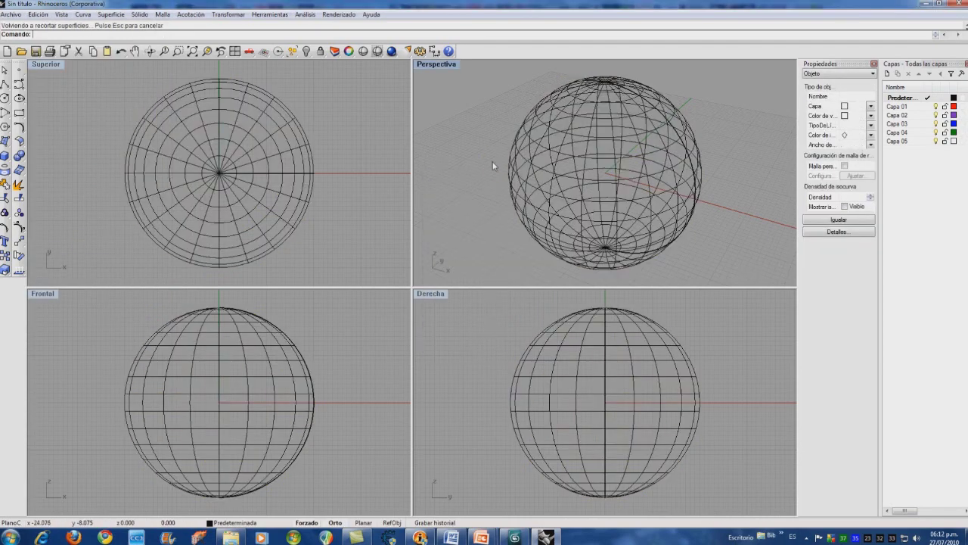
# Step: Set the Perspective viewport to the rendered display mode and view the sphere in it
pyautogui.click(457, 69)
pyautogui.click(484, 114)
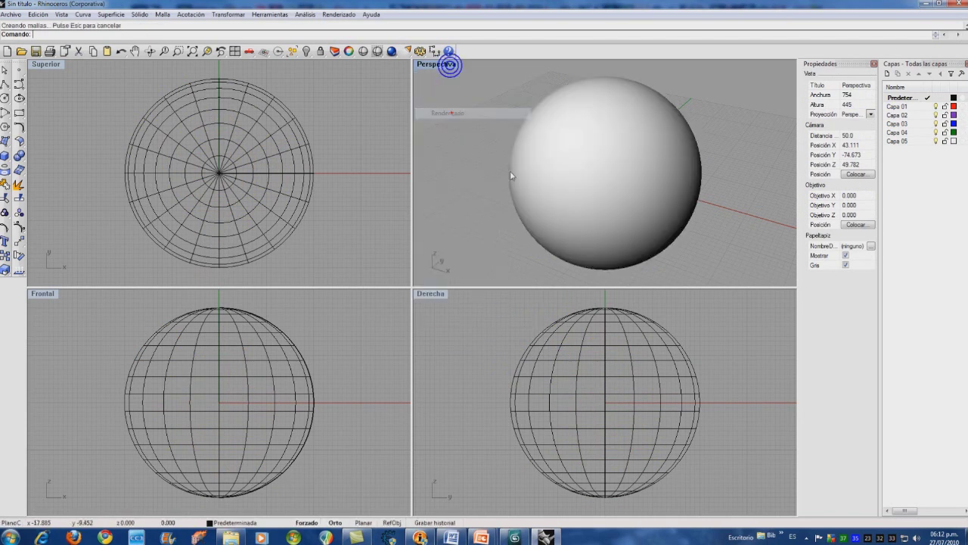
pyautogui.moveTo(578, 132); pyautogui.dragTo(519, 174, button='right')
pyautogui.click(346, 156)
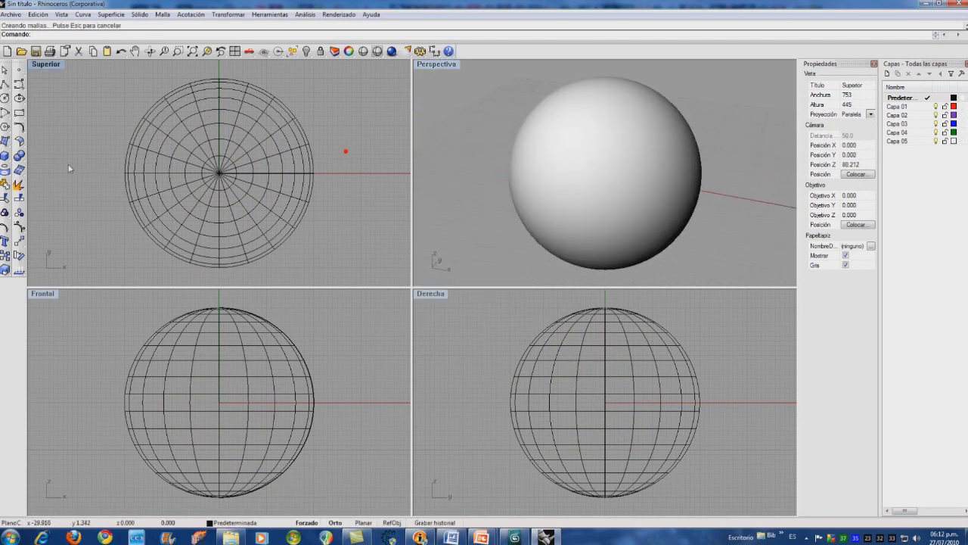
# Step: Create a second, smaller sphere centred at the origin with a radius of about 7 units
pyautogui.click(4, 156)
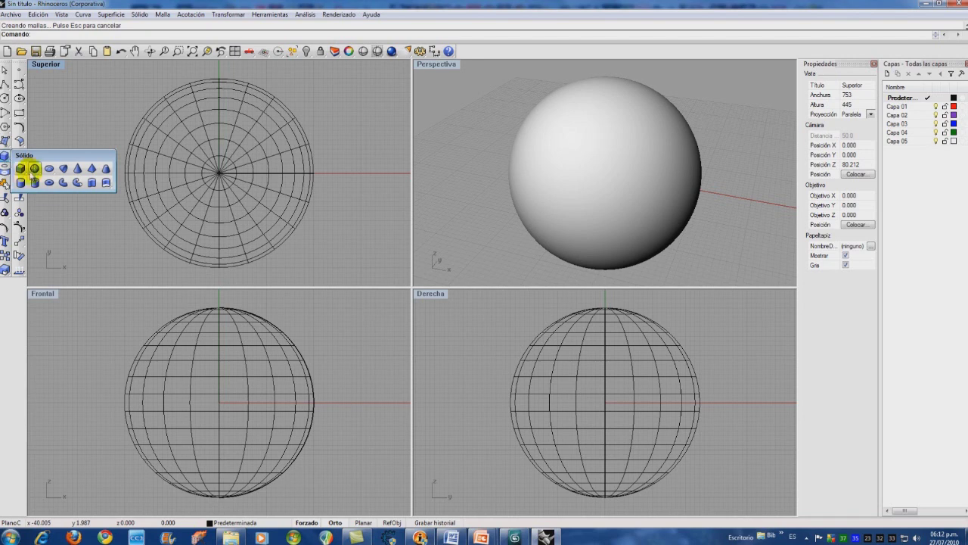
pyautogui.click(34, 169)
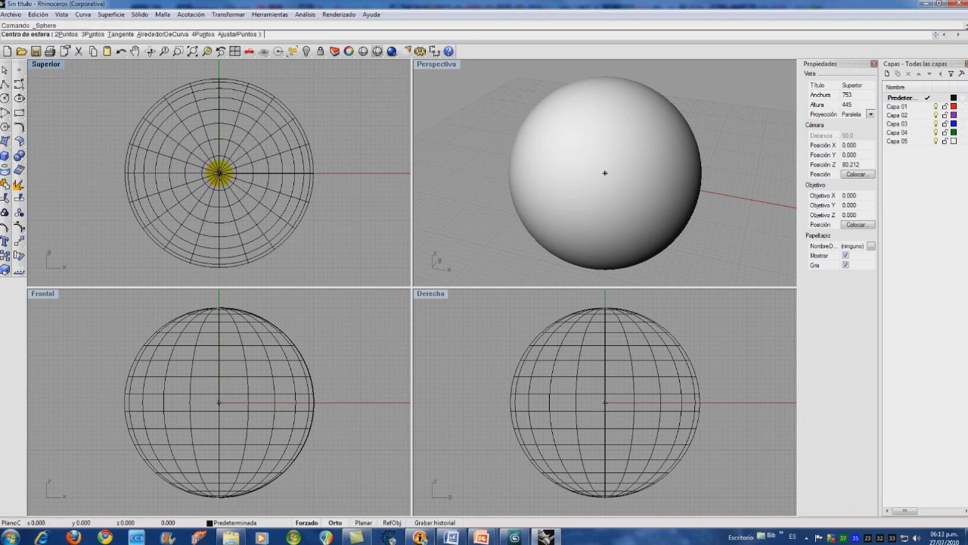
pyautogui.click(219, 173)
pyautogui.click(252, 177)
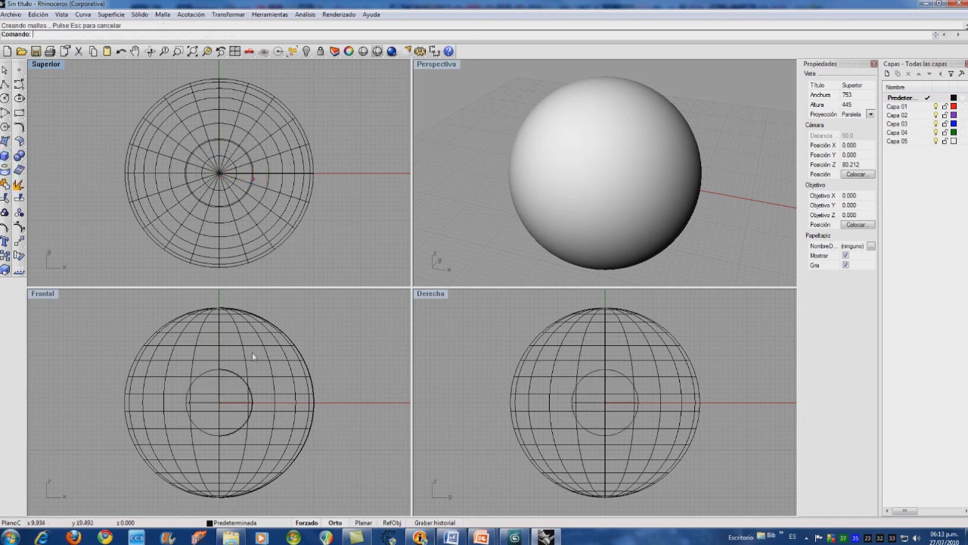
# Step: Move the small sphere straight up about 18 units so it protrudes from the top of the large sphere
pyautogui.click(225, 375)
pyautogui.moveTo(218, 402); pyautogui.dragTo(218, 322)
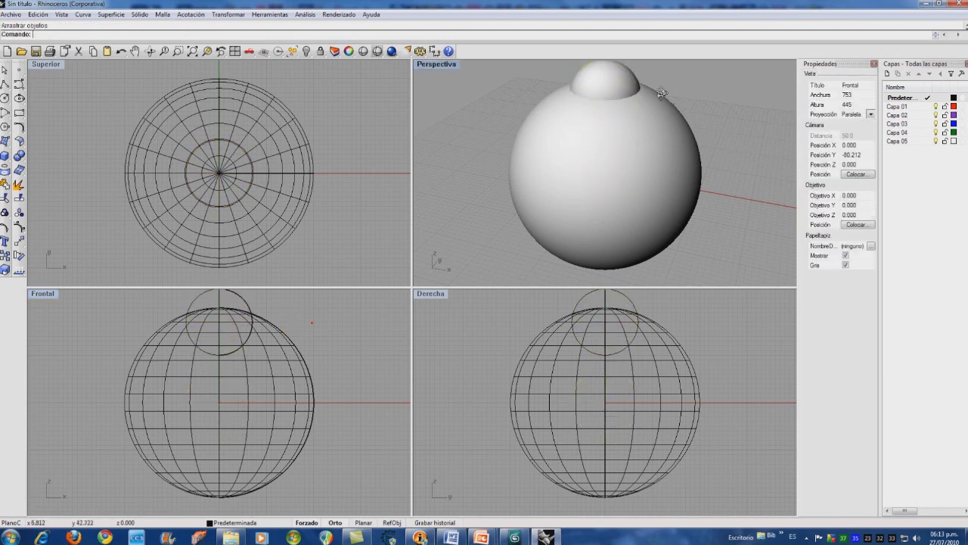
pyautogui.press('Down')
pyautogui.press('Down')
pyautogui.press('Down')
pyautogui.press('Down')
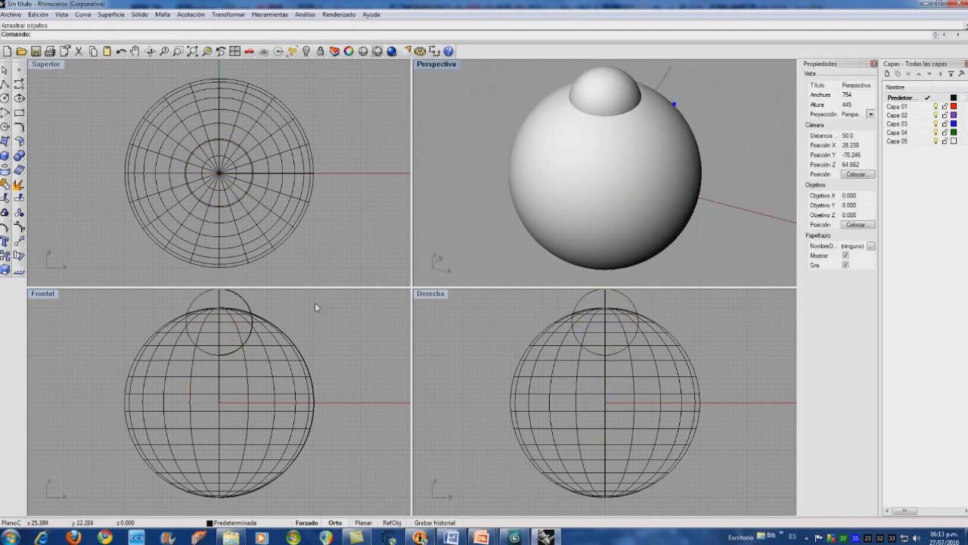
pyautogui.click(246, 303)
pyautogui.press('Escape')
pyautogui.click(223, 296)
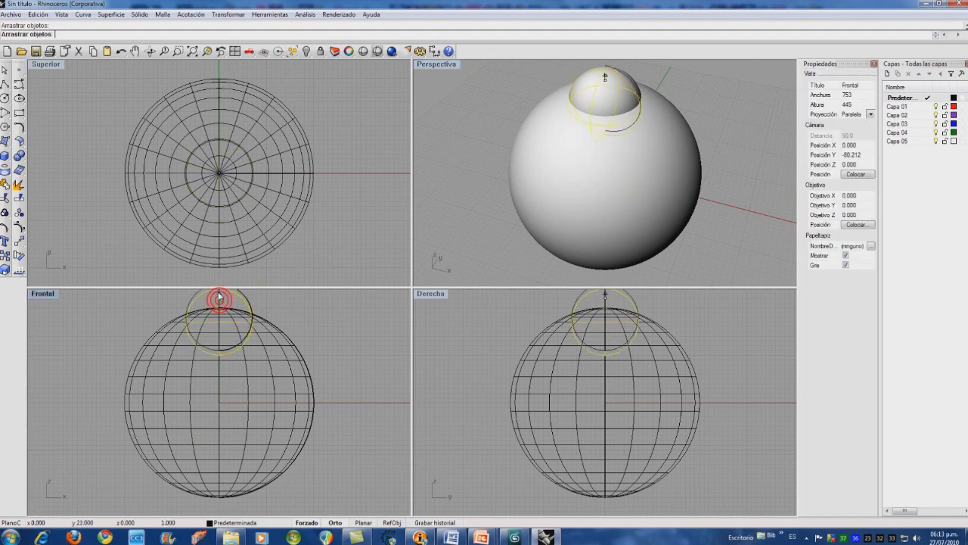
pyautogui.click(808, 537)
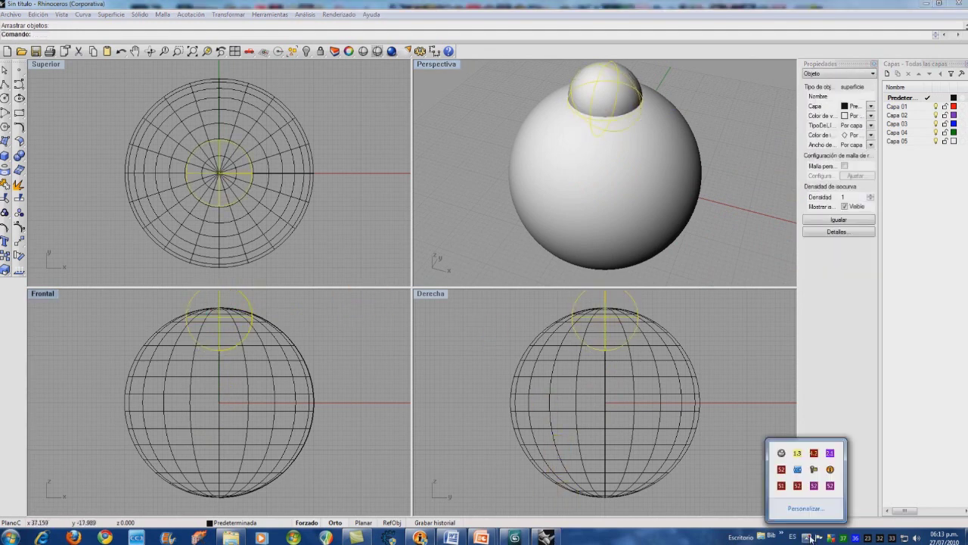
pyautogui.rightClick(819, 487)
pyautogui.click(854, 485)
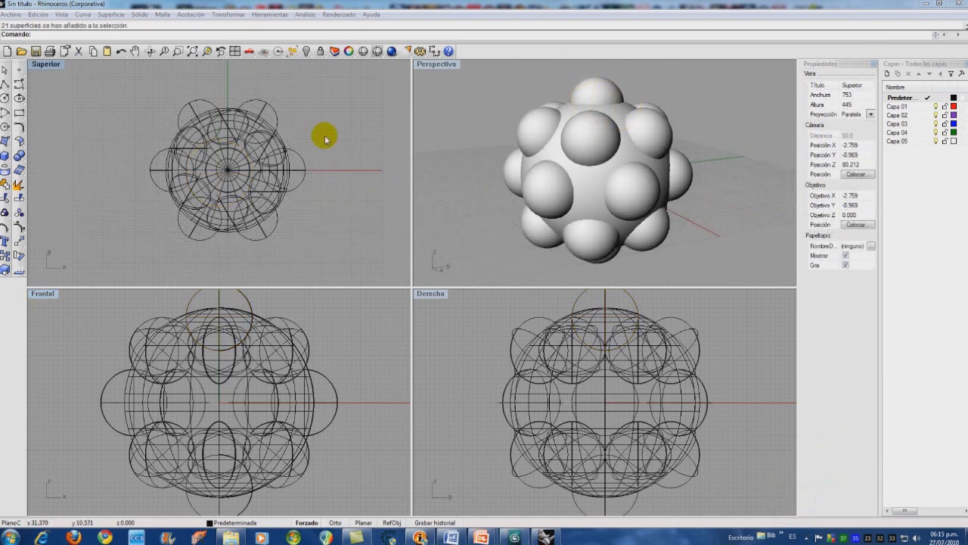
# Step: Select the large sphere with all the small spheres, join them with a Boolean union and inspect the merged solid
pyautogui.moveTo(479, 106); pyautogui.dragTo(361, 152, button='right')
pyautogui.click(290, 154)
pyautogui.moveTo(245, 172); pyautogui.dragTo(118, 256)
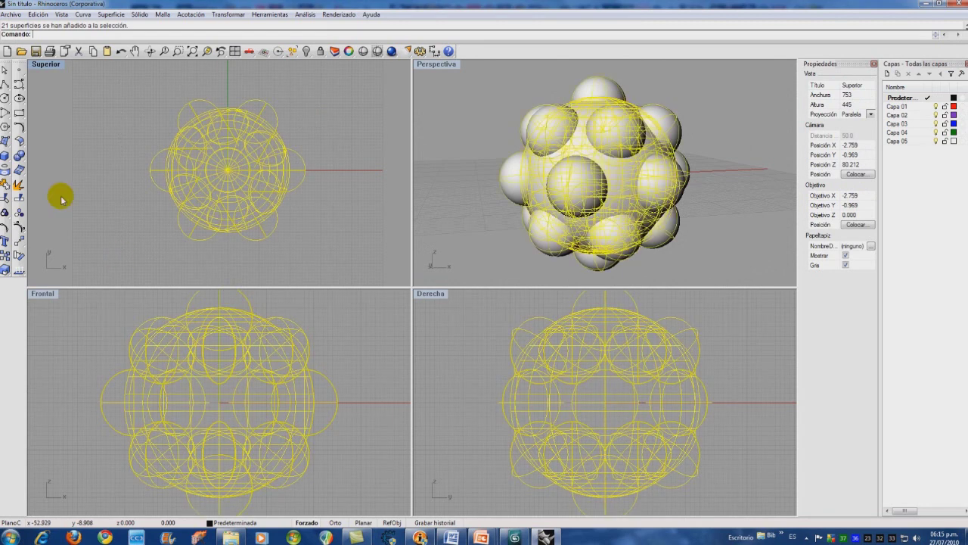
pyautogui.click(18, 156)
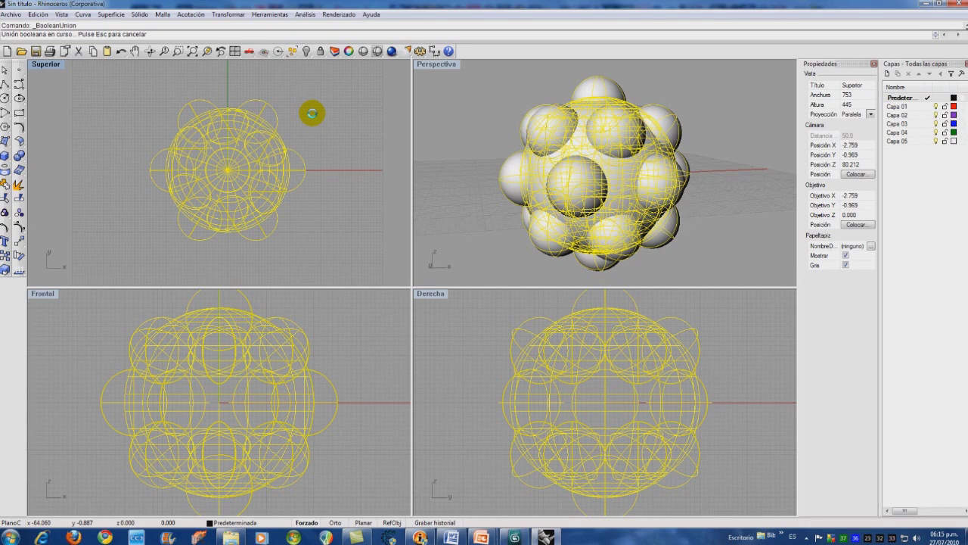
pyautogui.click(567, 131)
pyautogui.moveTo(567, 131); pyautogui.dragTo(651, 114, button='right')
pyautogui.click(699, 97)
pyautogui.click(606, 174)
pyautogui.moveTo(605, 174); pyautogui.dragTo(657, 151, button='right')
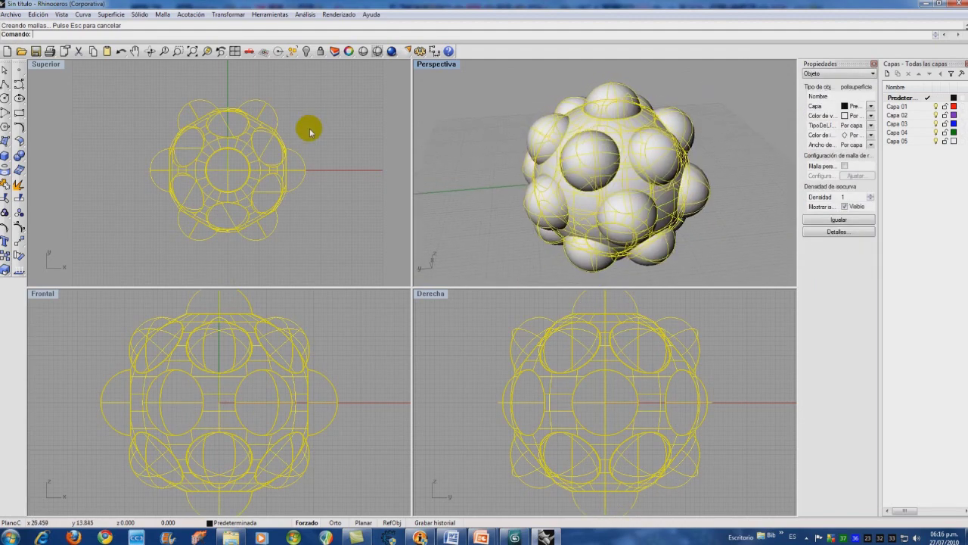
# Step: Export the selected solid as atomo2 in 3D Studio (*.3ds) format to the atomo folder, accepting the polygon mesh options
pyautogui.click(54, 68)
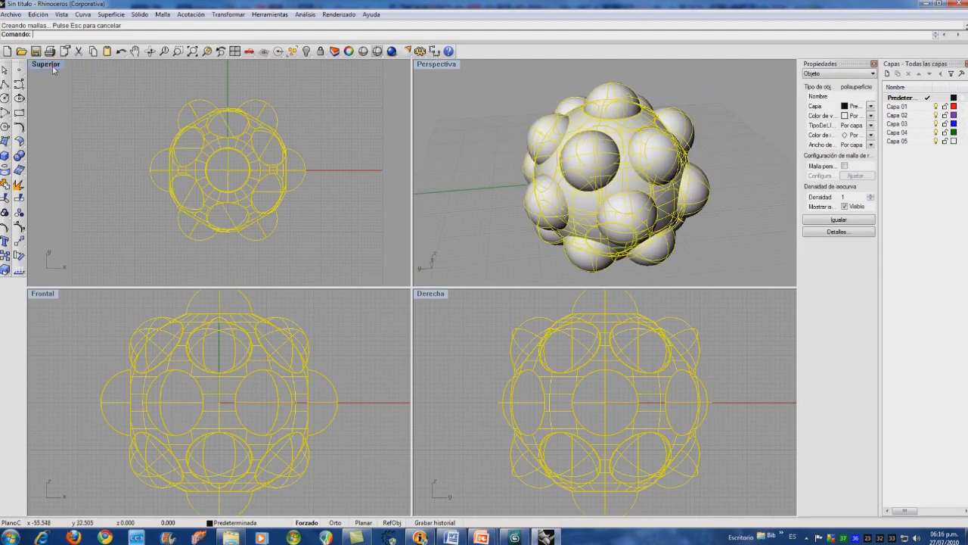
pyautogui.click(13, 15)
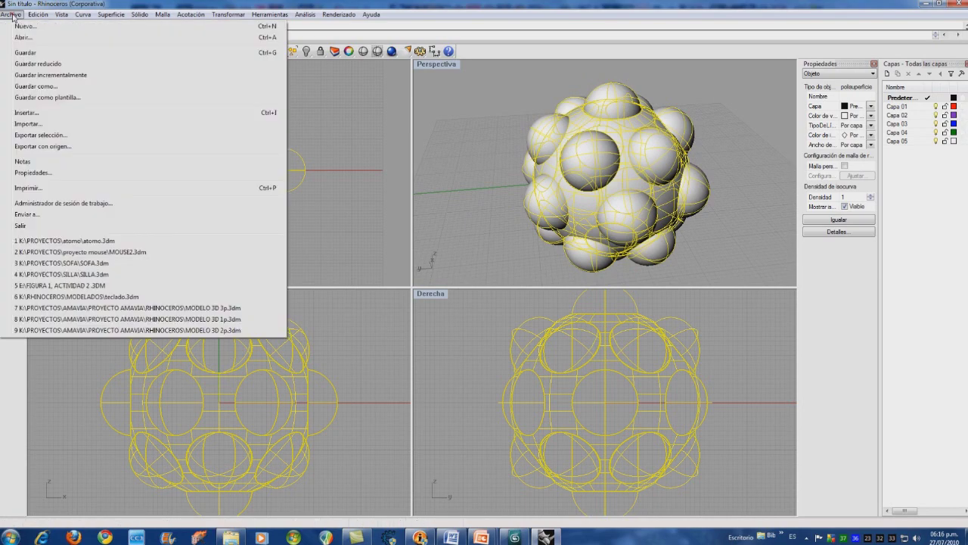
pyautogui.click(42, 135)
pyautogui.click(393, 336)
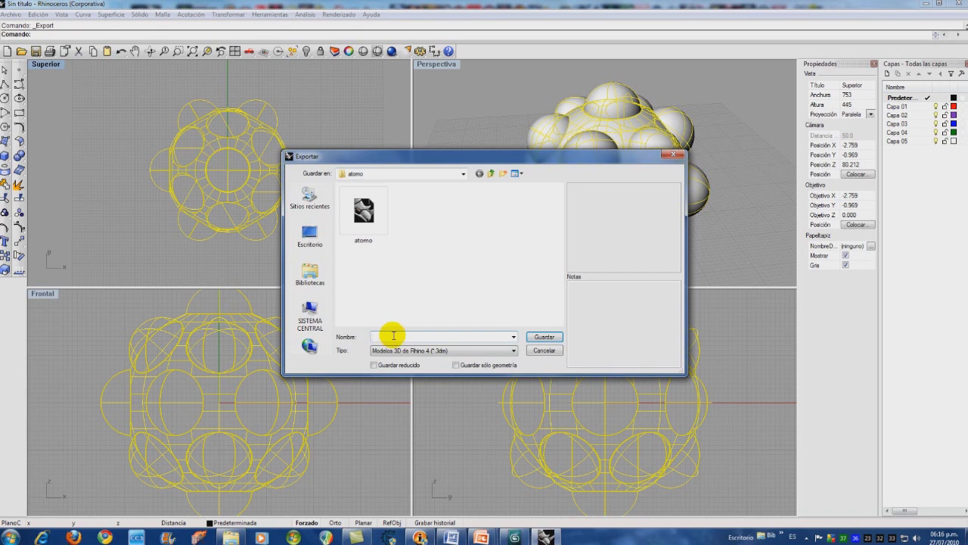
pyautogui.write('atomo')
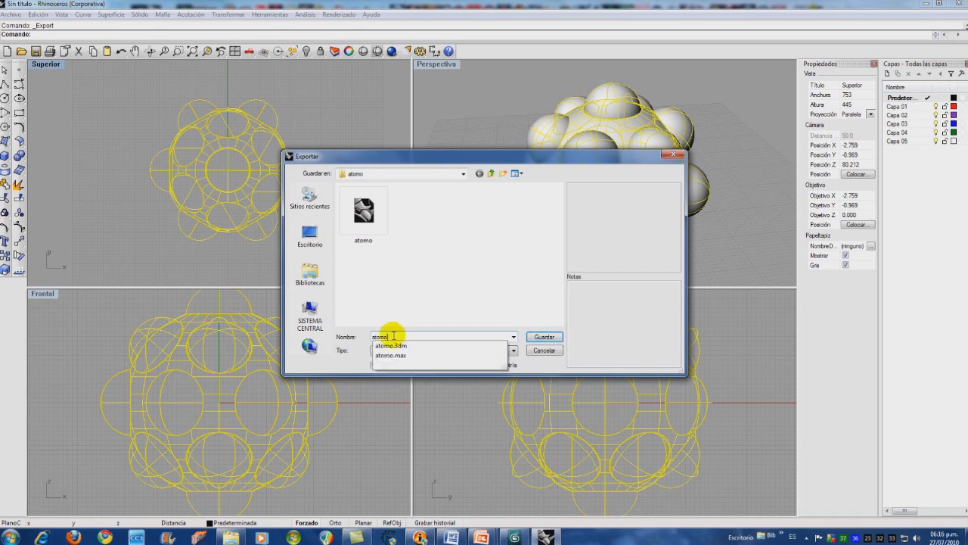
pyautogui.write('2')
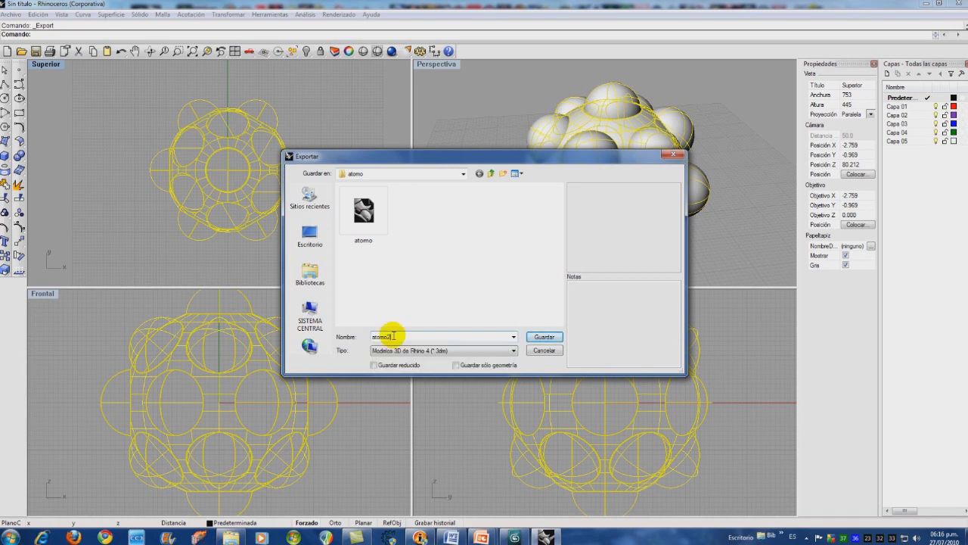
pyautogui.click(478, 351)
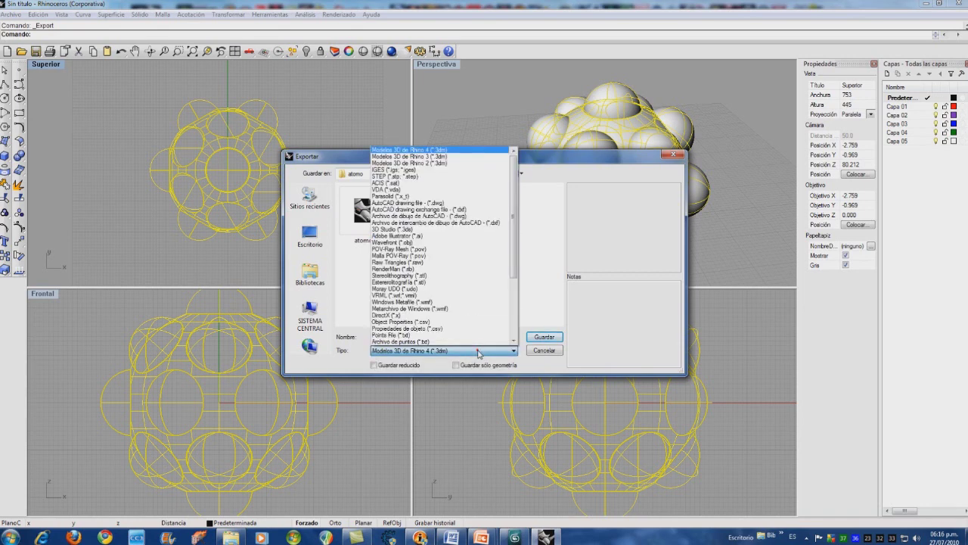
pyautogui.click(439, 229)
pyautogui.click(541, 340)
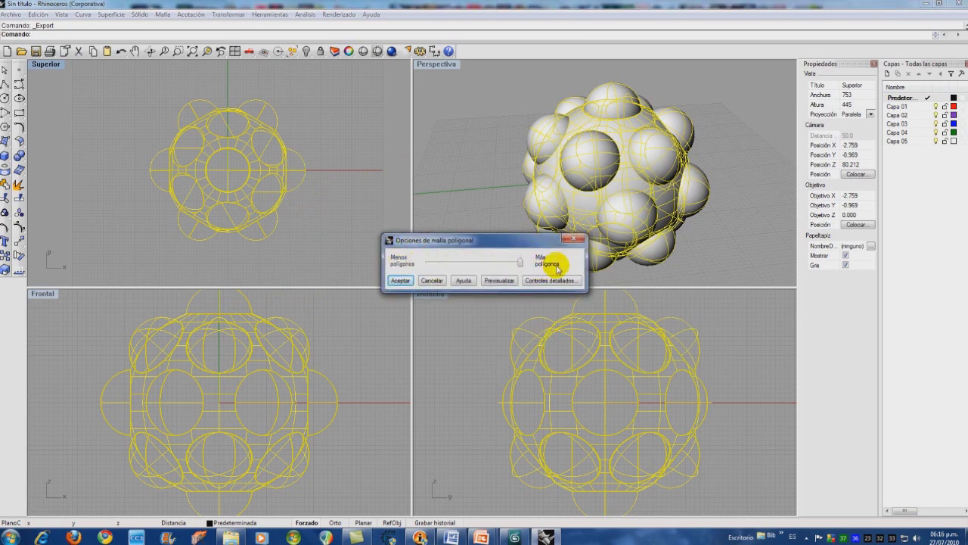
pyautogui.click(403, 281)
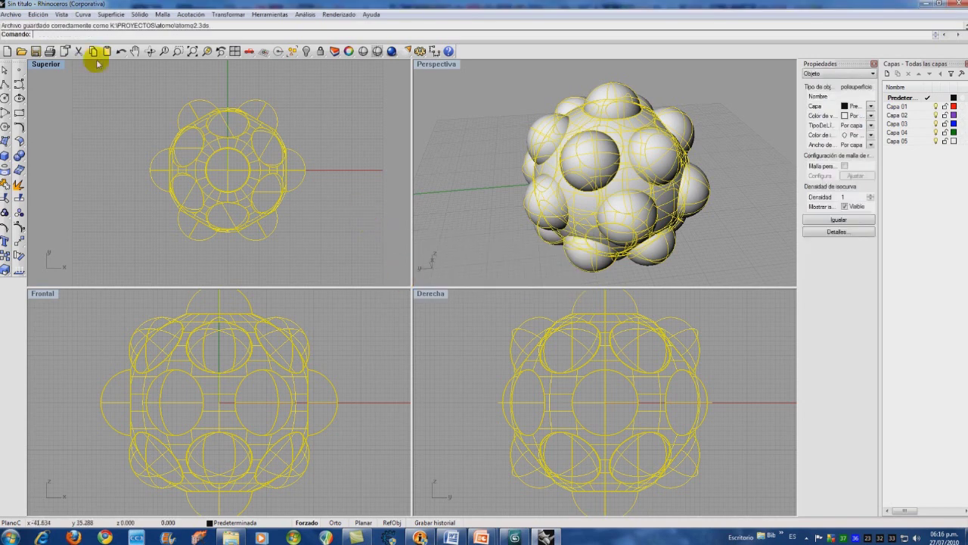
# Step: Save the model as atomo2 in Rhino 4 3D model format in the atomo folder and close Rhinoceros
pyautogui.click(35, 51)
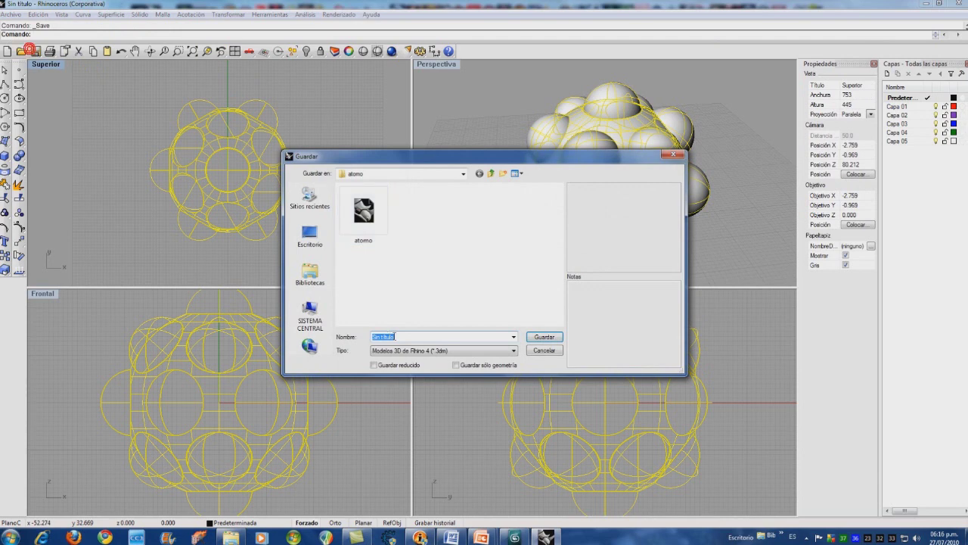
pyautogui.click(366, 220)
pyautogui.click(394, 336)
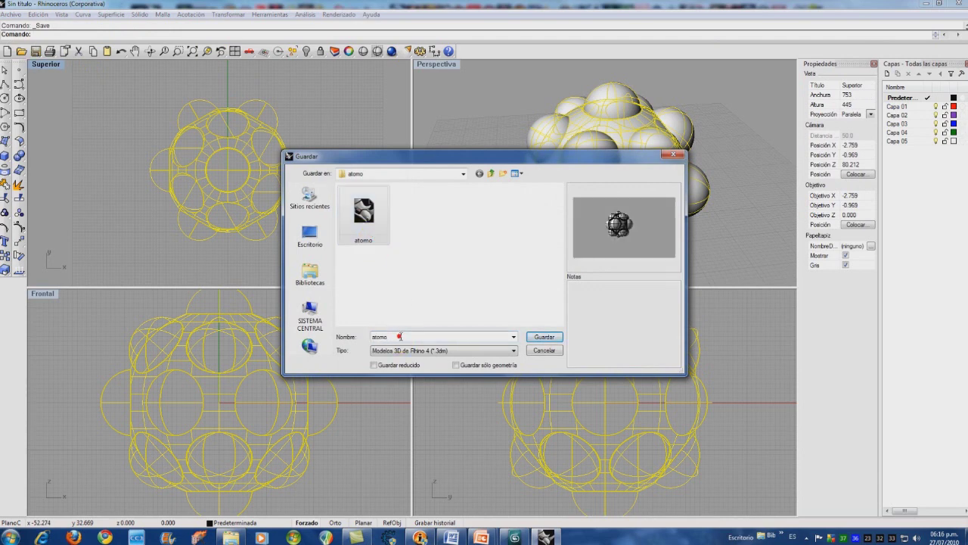
pyautogui.write('2')
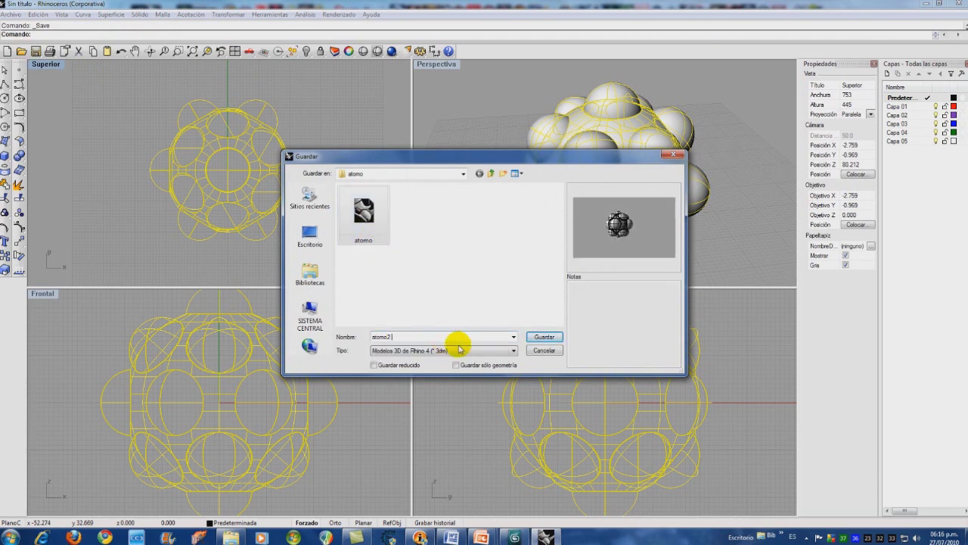
pyautogui.click(542, 336)
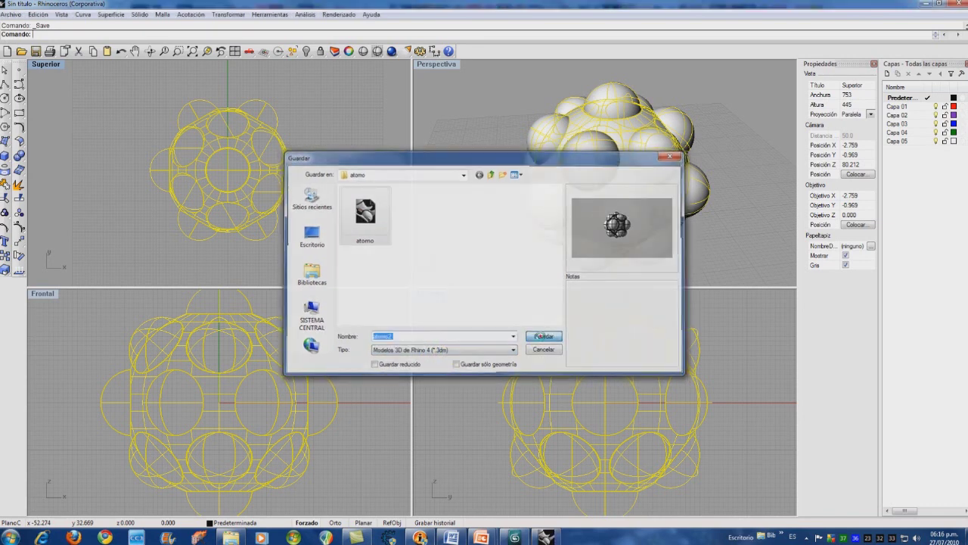
pyautogui.click(946, 5)
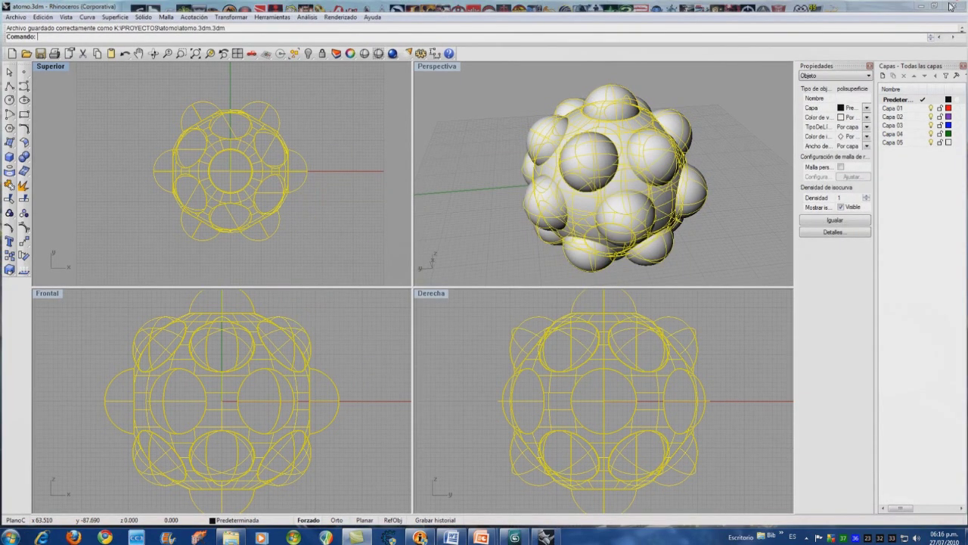
pyautogui.click(951, 6)
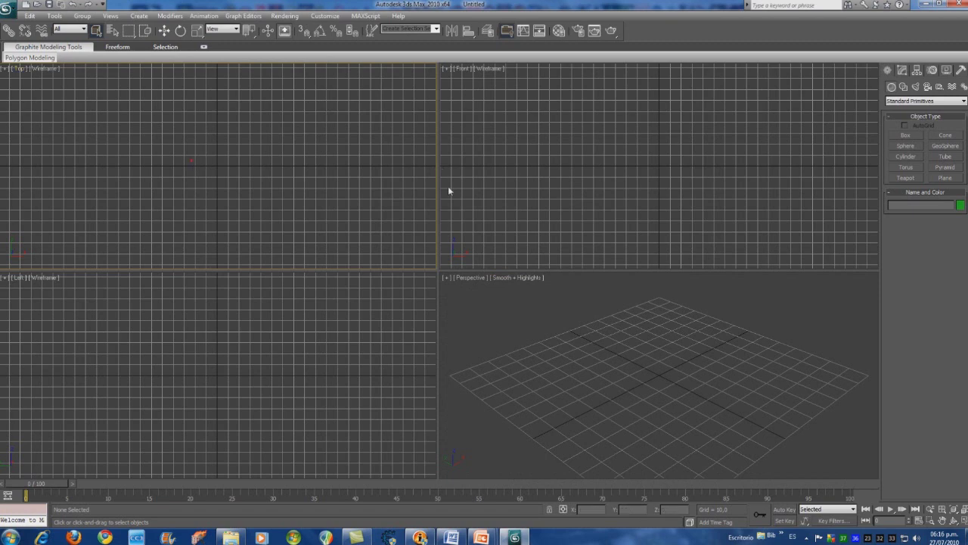
# Step: Import the atomo2 3DS file from the atomo folder on the SISTEMA CENTRAL (K:) drive, merging it with the current scene
pyautogui.click(250, 165)
pyautogui.click(14, 13)
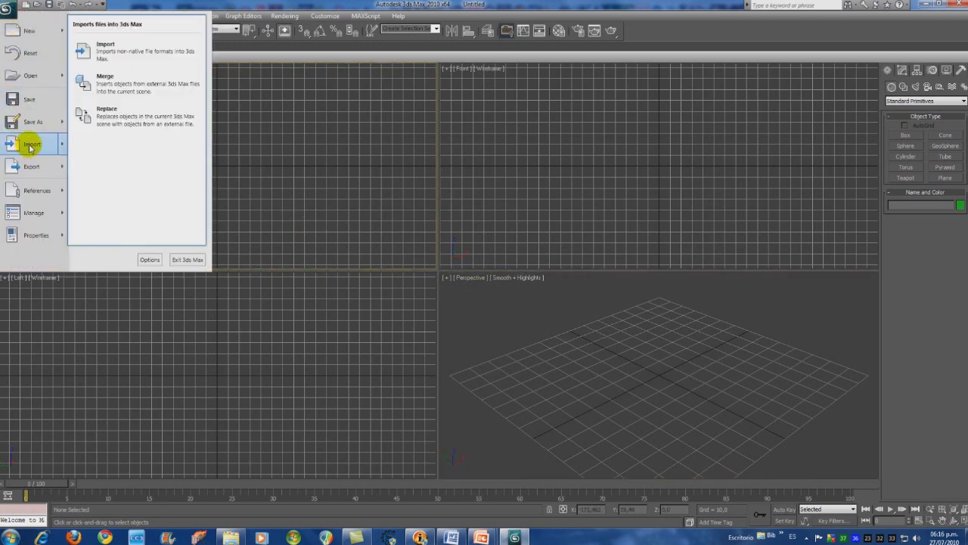
pyautogui.click(31, 146)
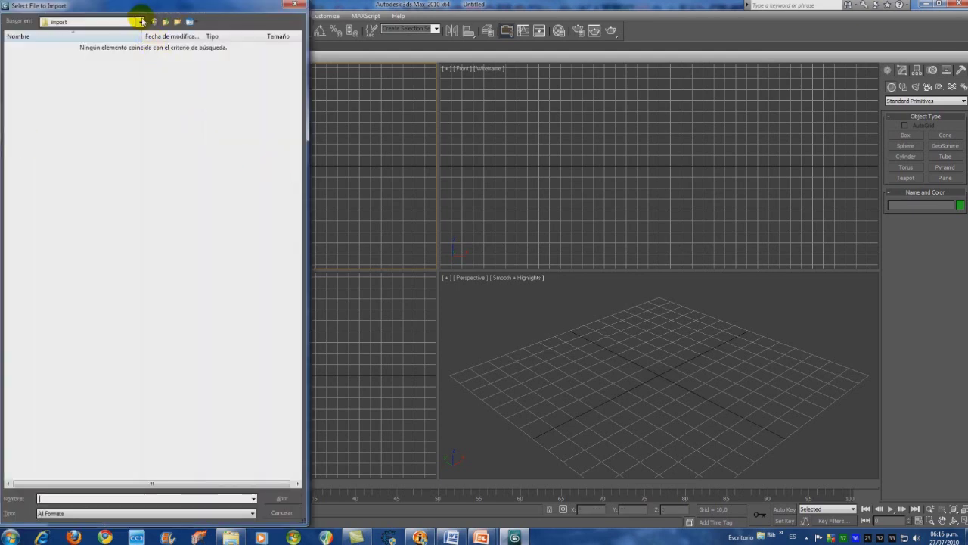
pyautogui.click(141, 22)
pyautogui.click(83, 127)
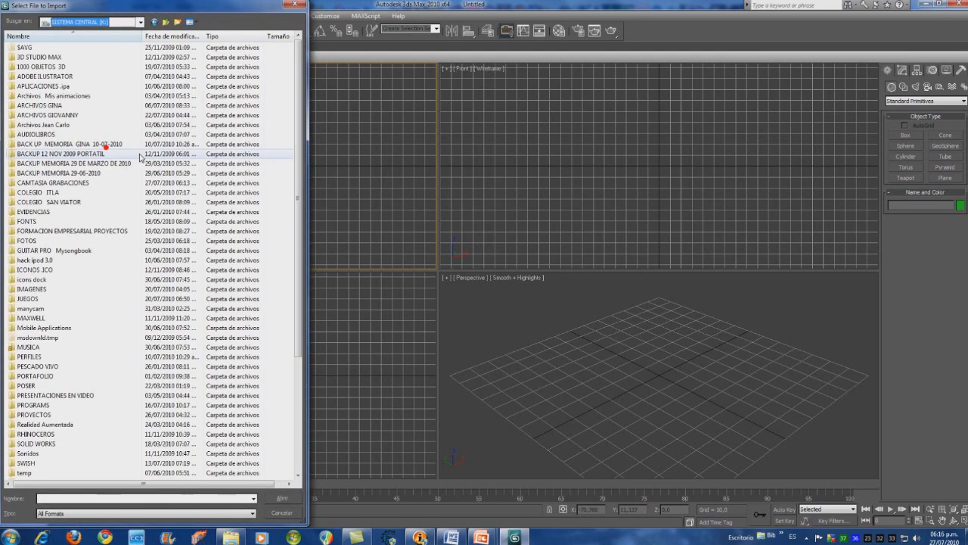
pyautogui.click(44, 417)
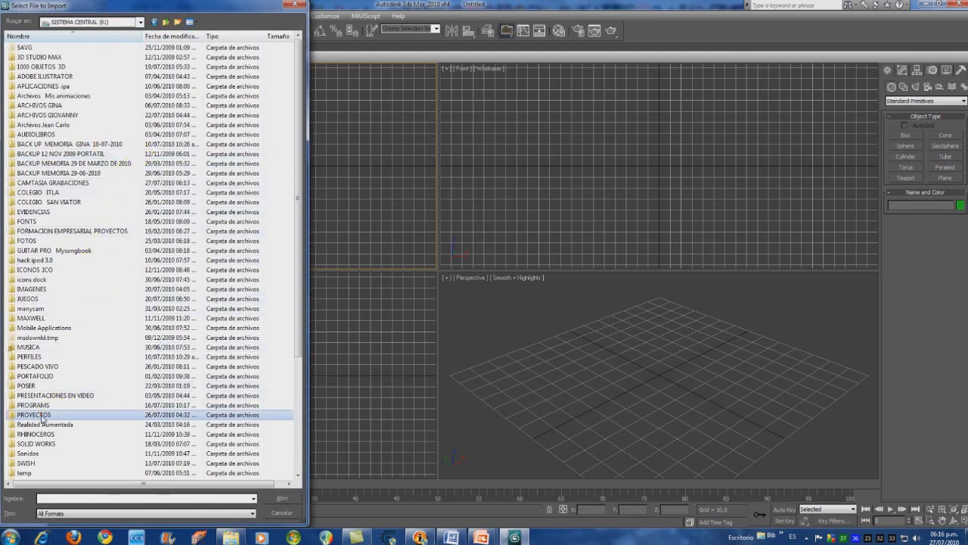
pyautogui.doubleClick(43, 416)
pyautogui.doubleClick(35, 98)
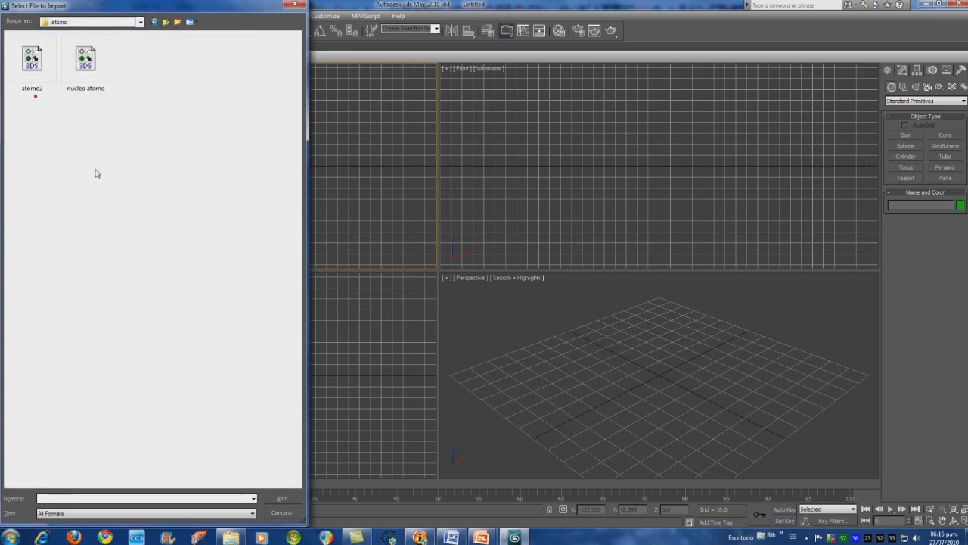
pyautogui.click(40, 91)
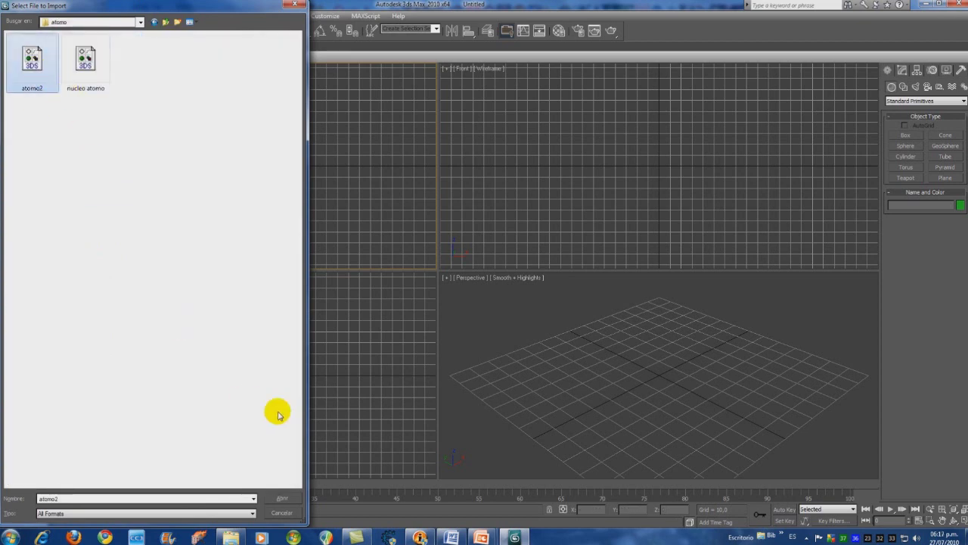
pyautogui.click(283, 500)
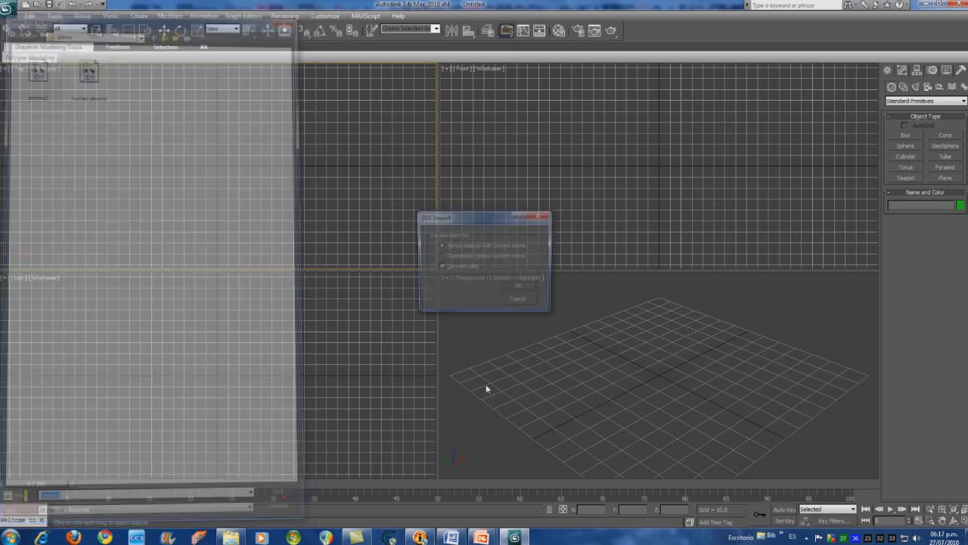
pyautogui.click(516, 288)
pyautogui.click(508, 296)
pyautogui.click(496, 305)
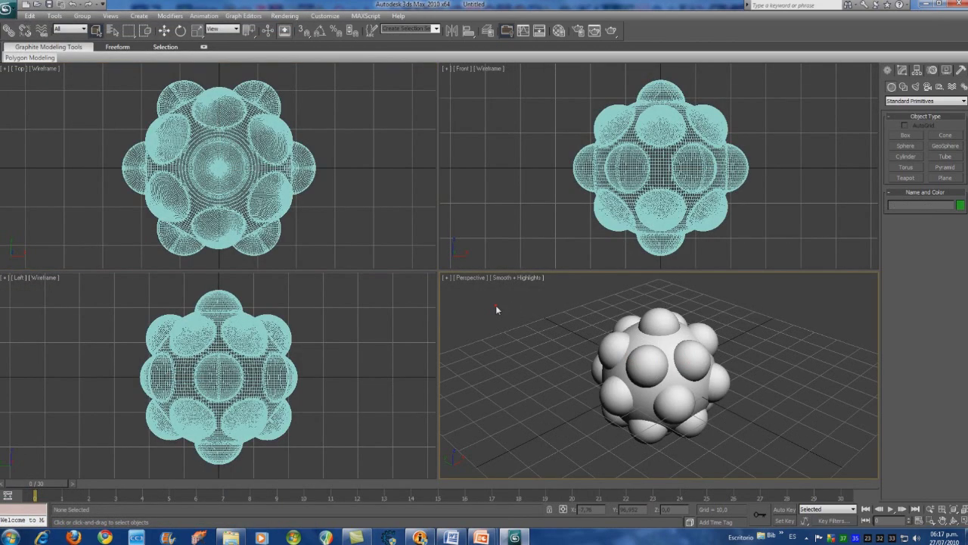
pyautogui.click(952, 520)
pyautogui.moveTo(670, 395); pyautogui.dragTo(690, 389)
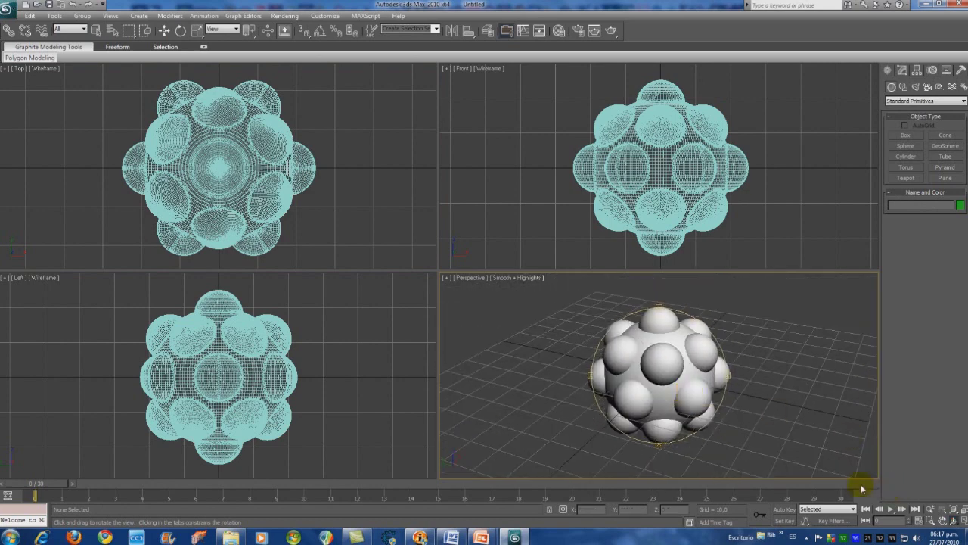
pyautogui.click(806, 537)
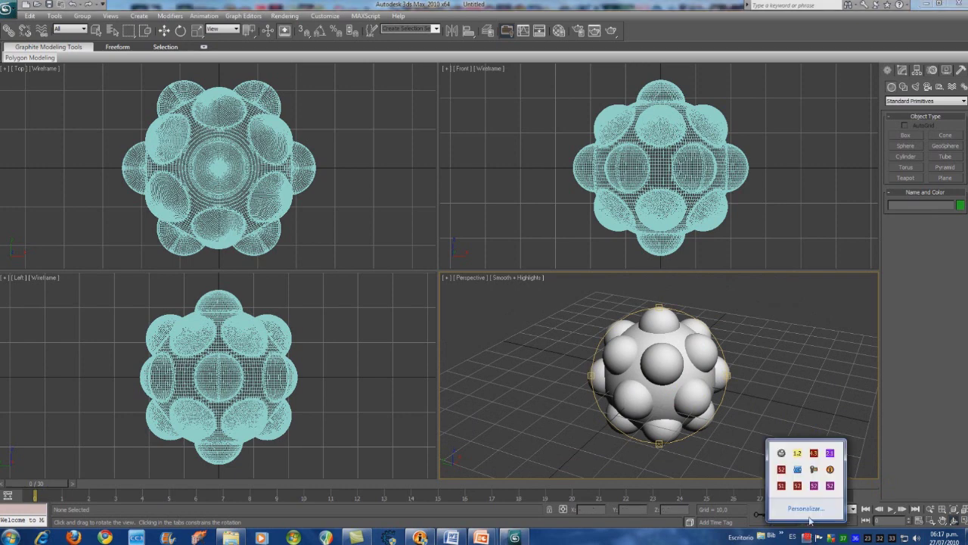
pyautogui.rightClick(814, 471)
# Step: Select both imported atom objects in the Top view and group them, keeping the suggested name Group01
pyautogui.click(164, 30)
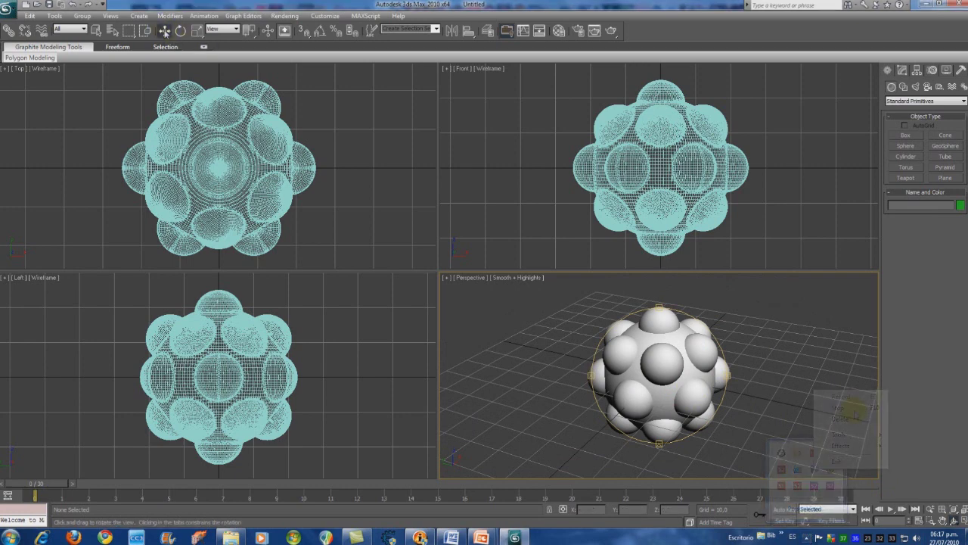
pyautogui.click(325, 123)
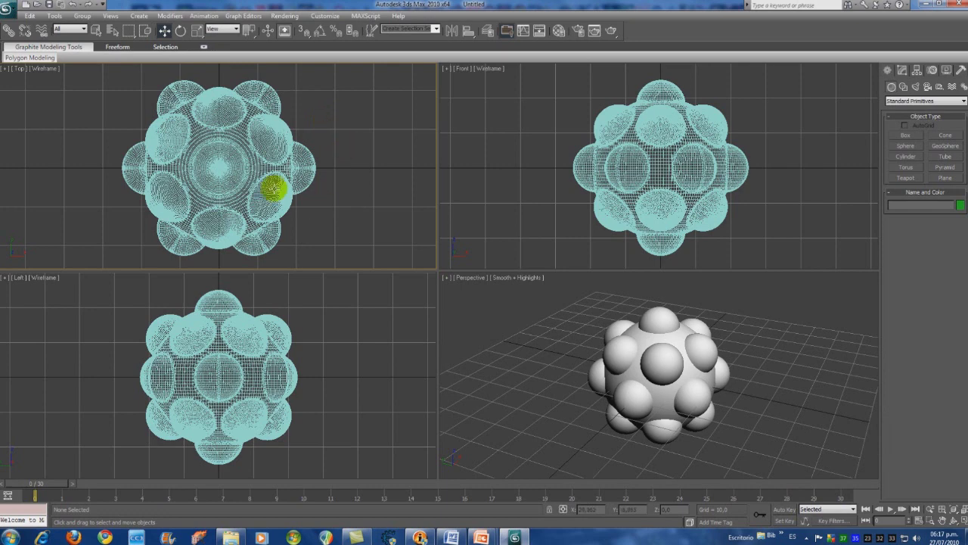
pyautogui.scroll(-3, 209, 168)
pyautogui.scroll(-3, 210, 168)
pyautogui.click(213, 165)
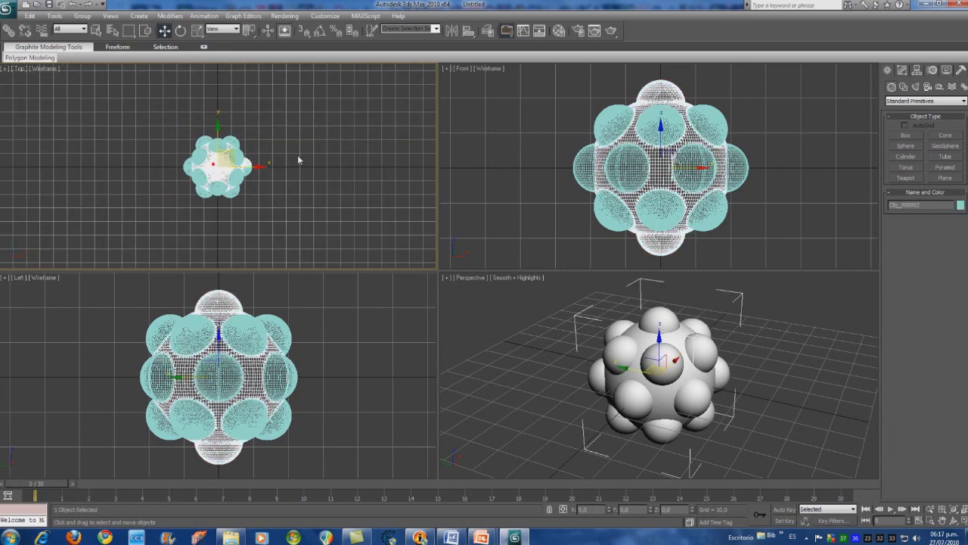
pyautogui.click(296, 153)
pyautogui.moveTo(292, 115); pyautogui.dragTo(128, 229)
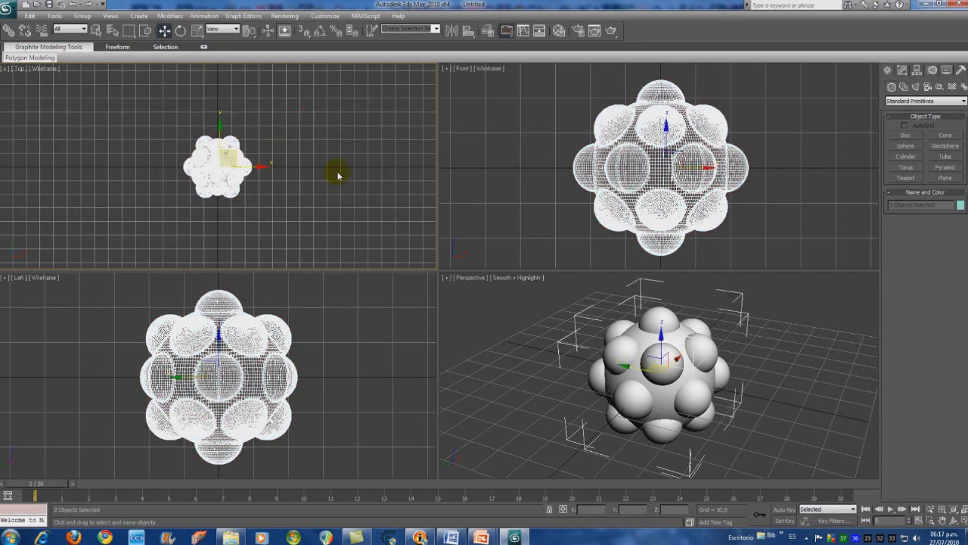
pyautogui.click(82, 15)
pyautogui.click(90, 27)
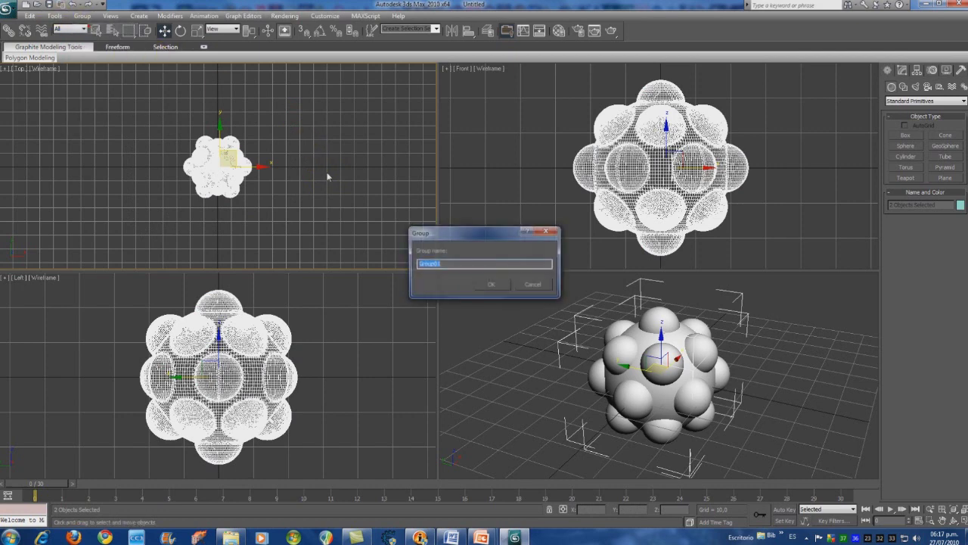
pyautogui.click(489, 284)
# Step: Set the atom group's object color to green from the 3ds Max palette and check it by deselecting and reselecting the group
pyautogui.middleClick(503, 312)
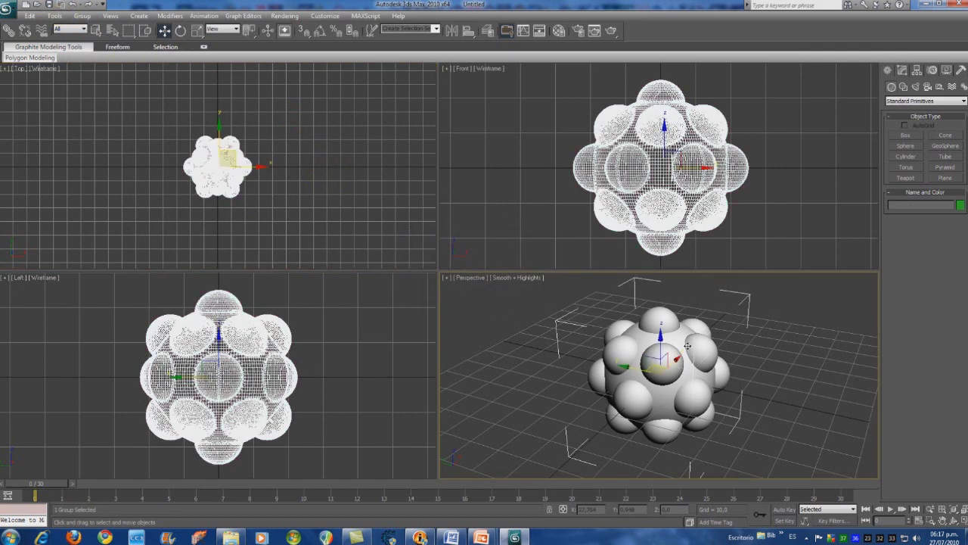
pyautogui.click(953, 522)
pyautogui.moveTo(736, 396); pyautogui.dragTo(643, 389)
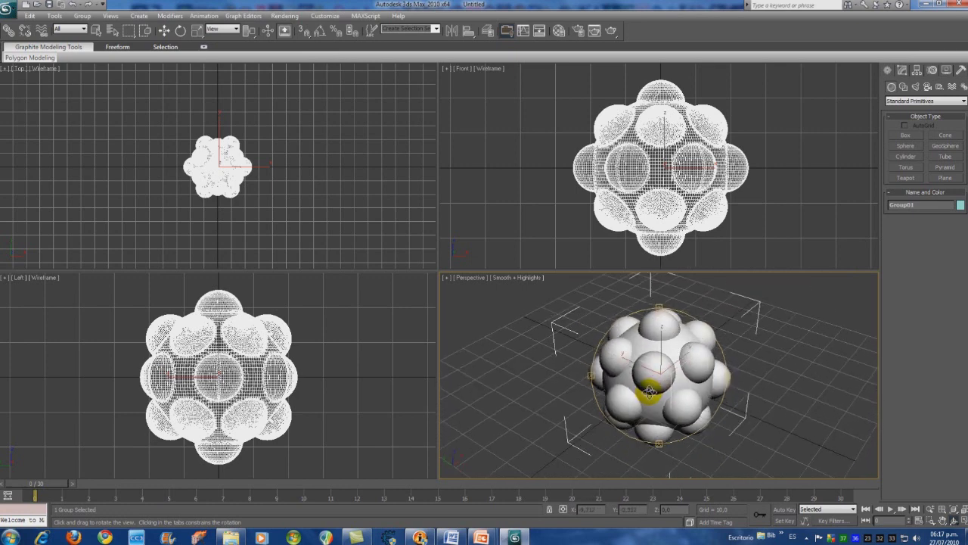
pyautogui.click(961, 205)
pyautogui.click(465, 239)
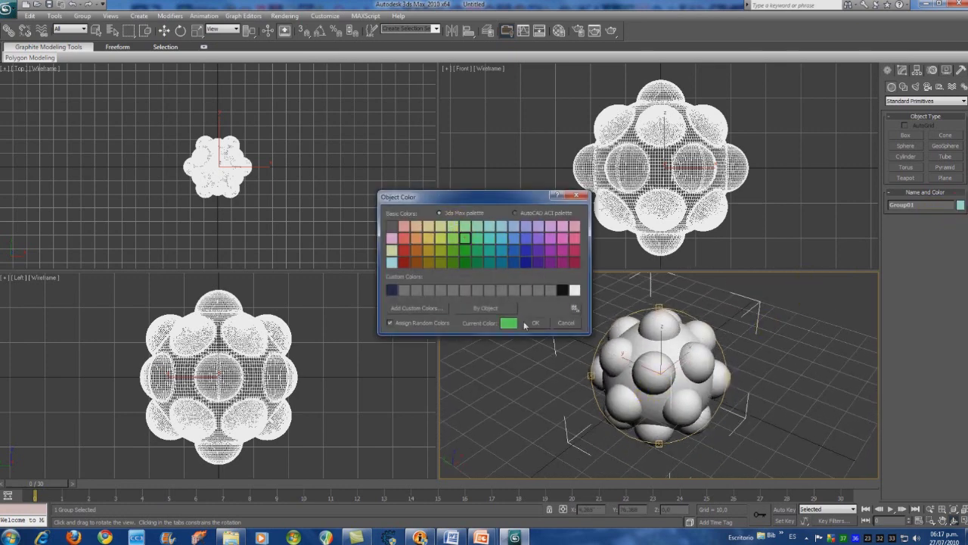
pyautogui.click(535, 322)
pyautogui.click(163, 30)
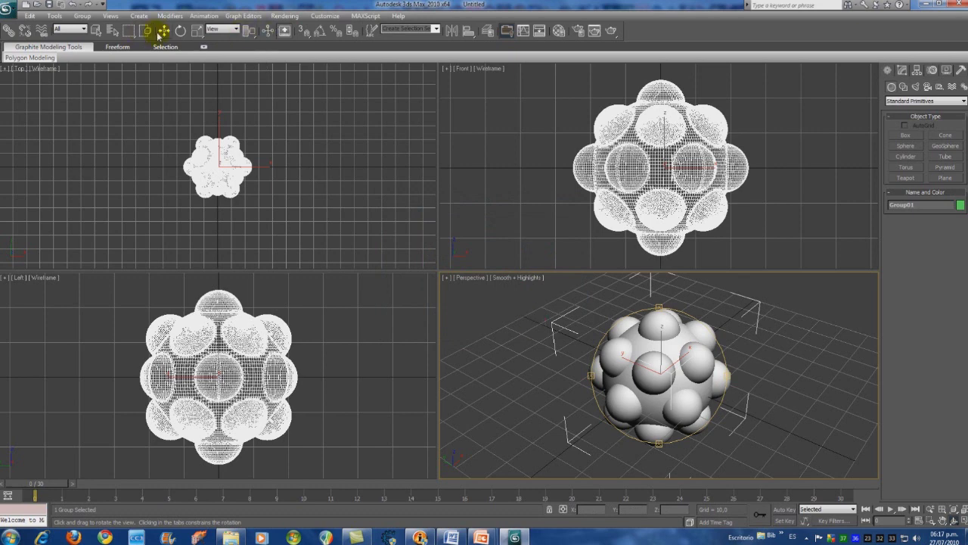
pyautogui.click(303, 116)
pyautogui.click(480, 320)
pyautogui.click(341, 206)
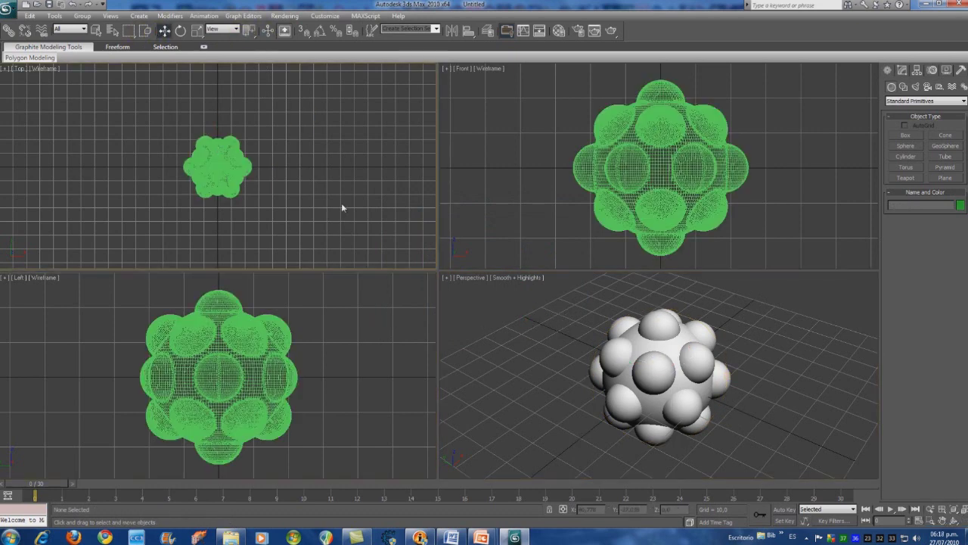
pyautogui.click(211, 163)
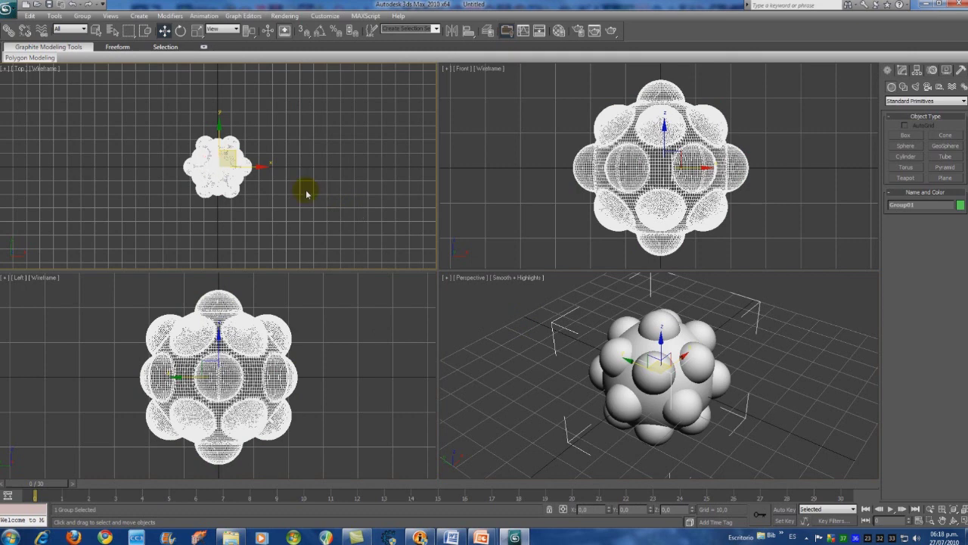
pyautogui.click(321, 211)
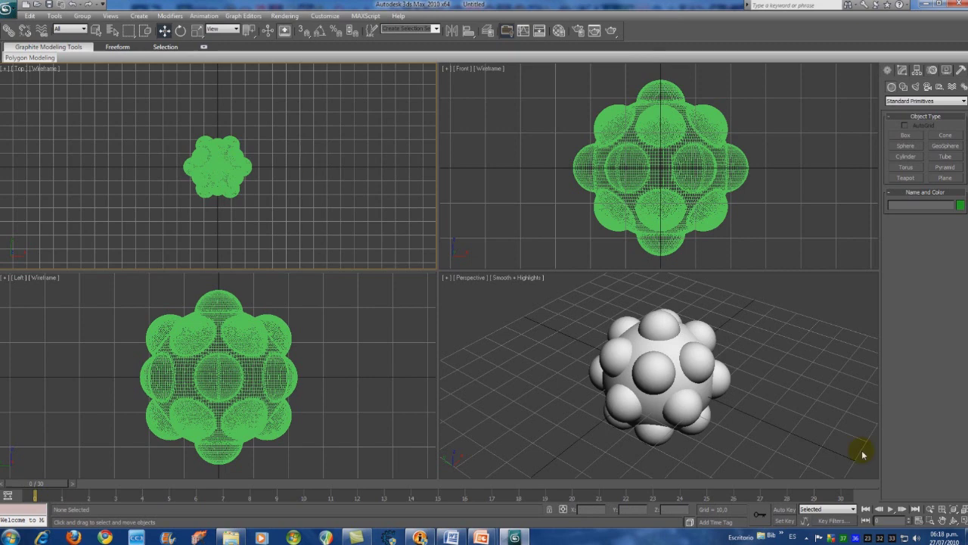
# Step: Set the animation length to 600 frames and turn on Auto Key mode
pyautogui.click(920, 521)
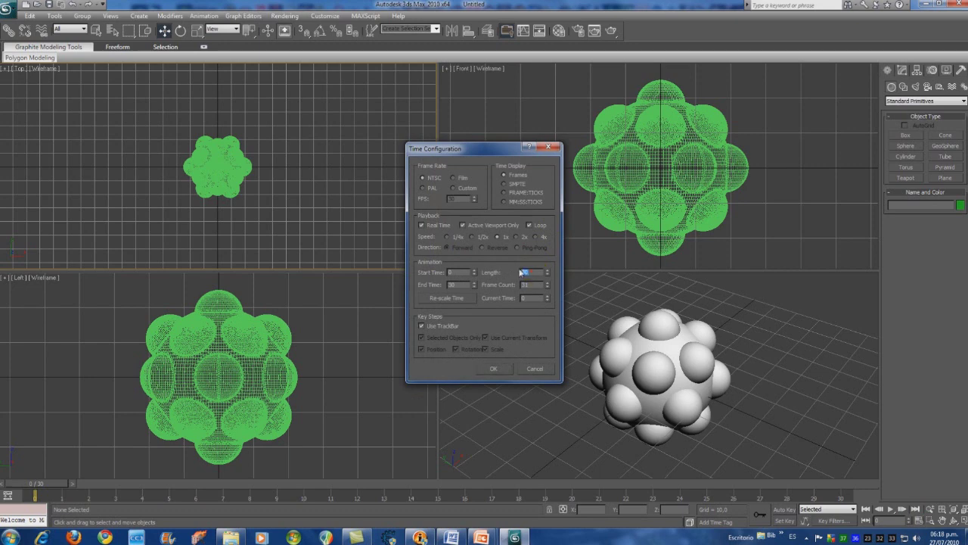
pyautogui.doubleClick(524, 271)
pyautogui.click(495, 369)
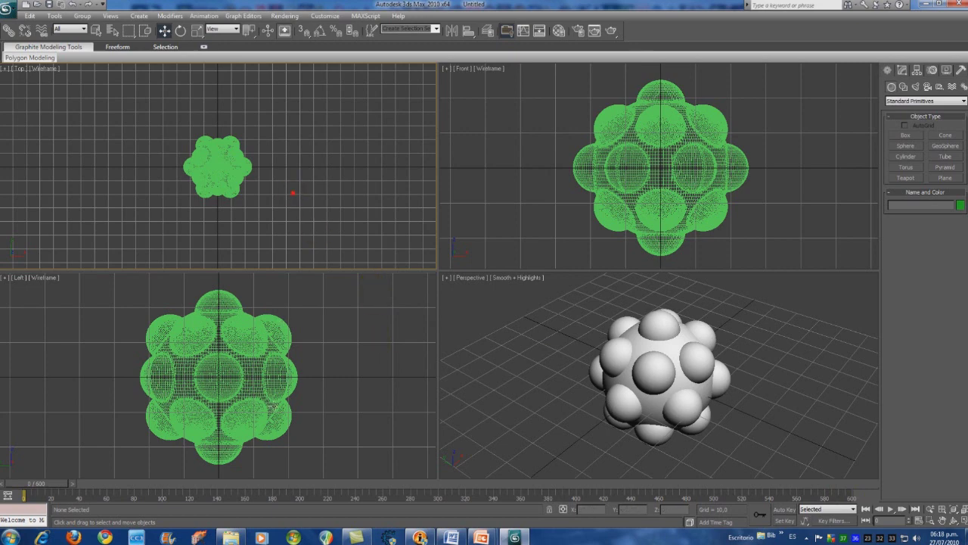
pyautogui.click(785, 510)
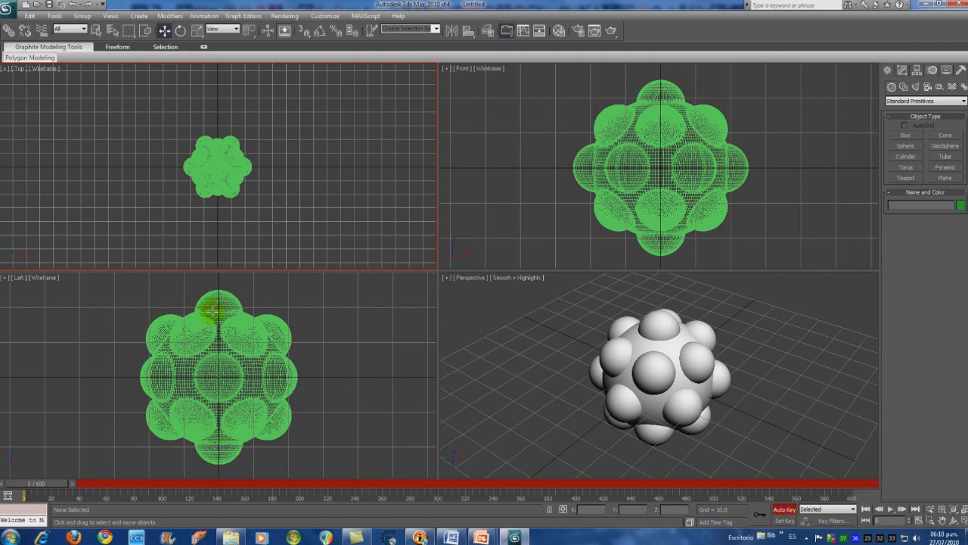
# Step: Select the atom group and assign the Euler XYZ controller to its rotation track in the motion settings
pyautogui.click(225, 150)
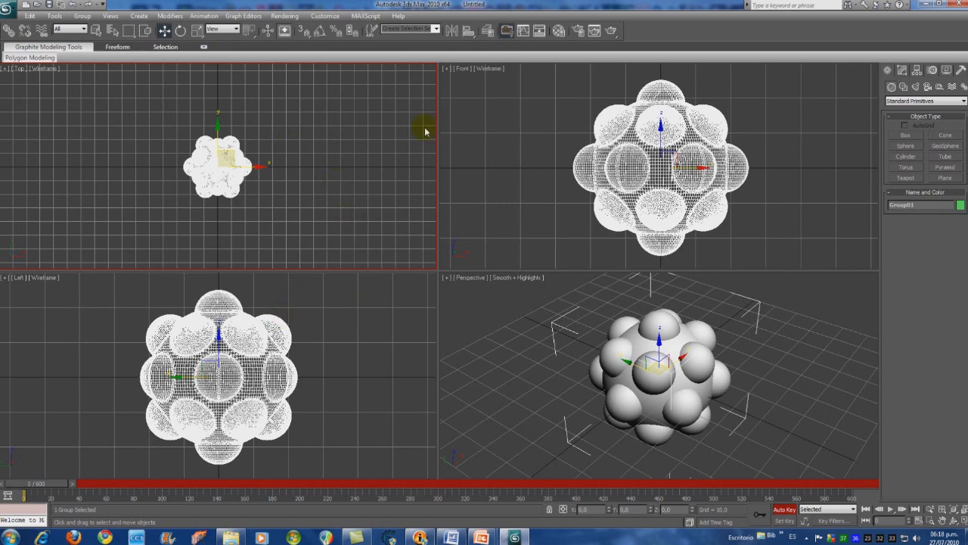
pyautogui.click(934, 71)
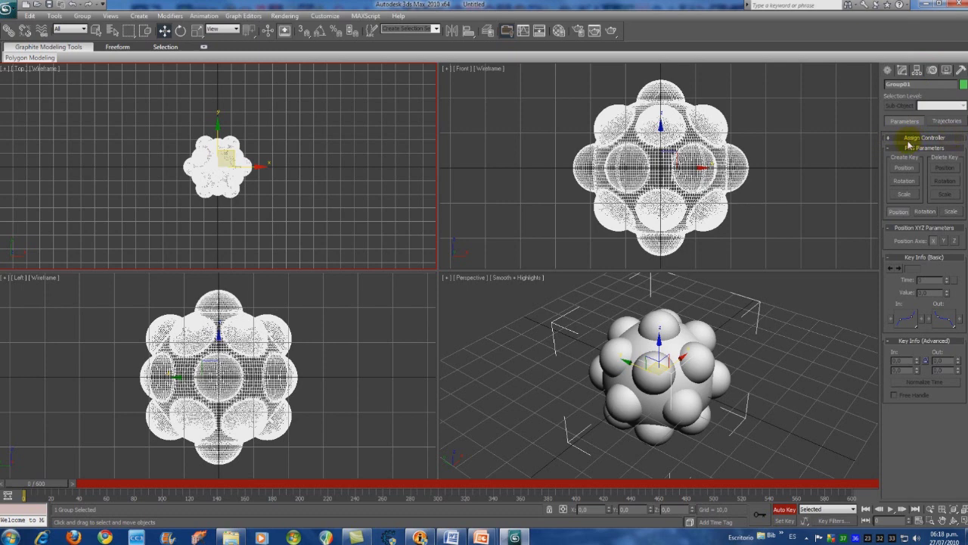
pyautogui.click(950, 138)
pyautogui.click(917, 165)
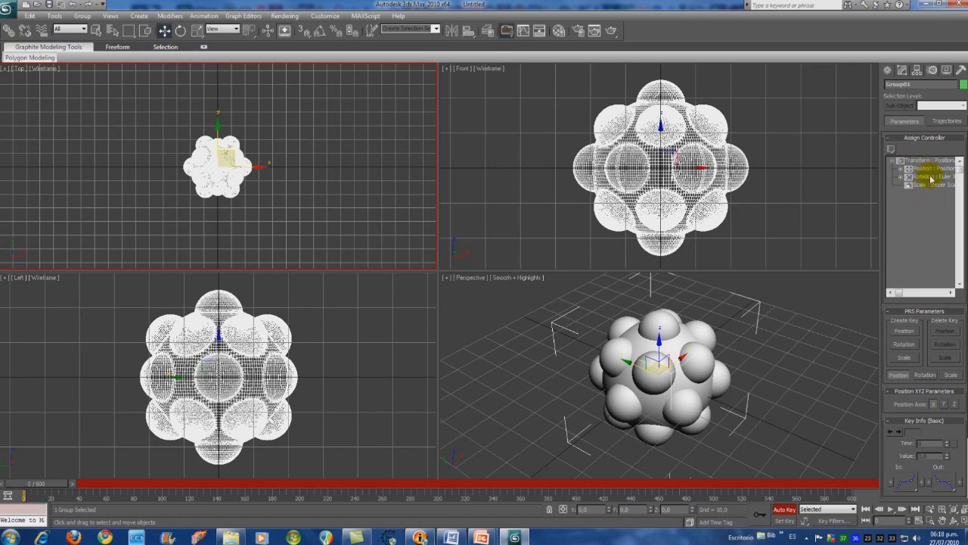
pyautogui.click(892, 151)
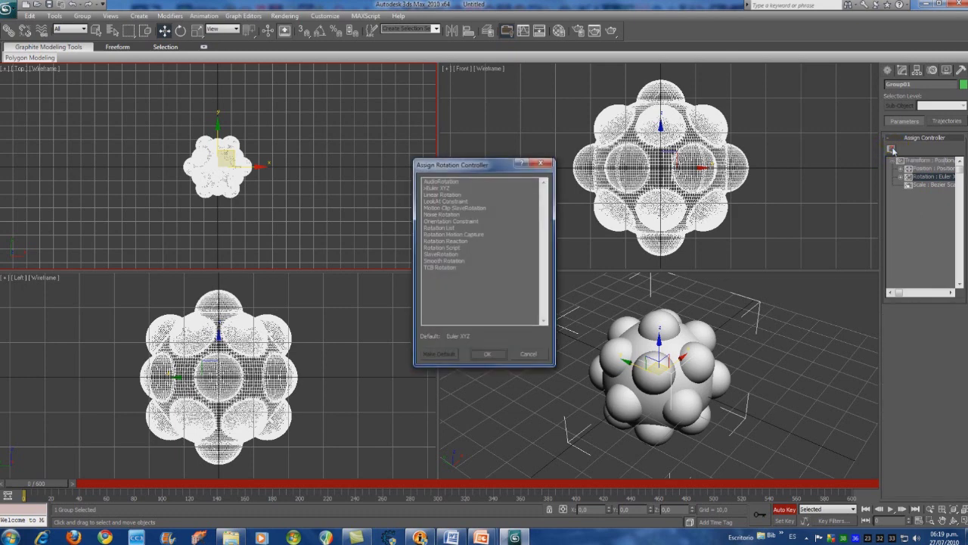
pyautogui.moveTo(467, 166); pyautogui.dragTo(417, 136)
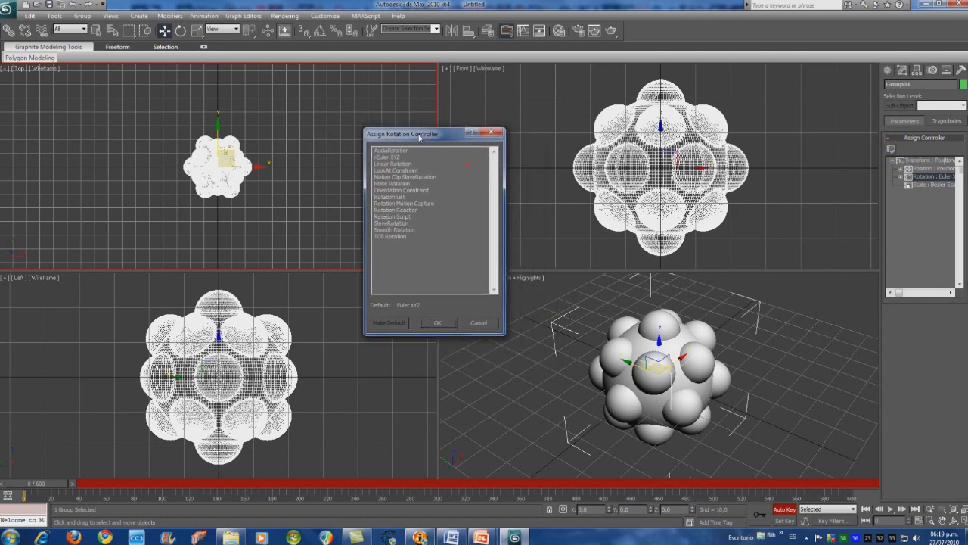
pyautogui.click(386, 158)
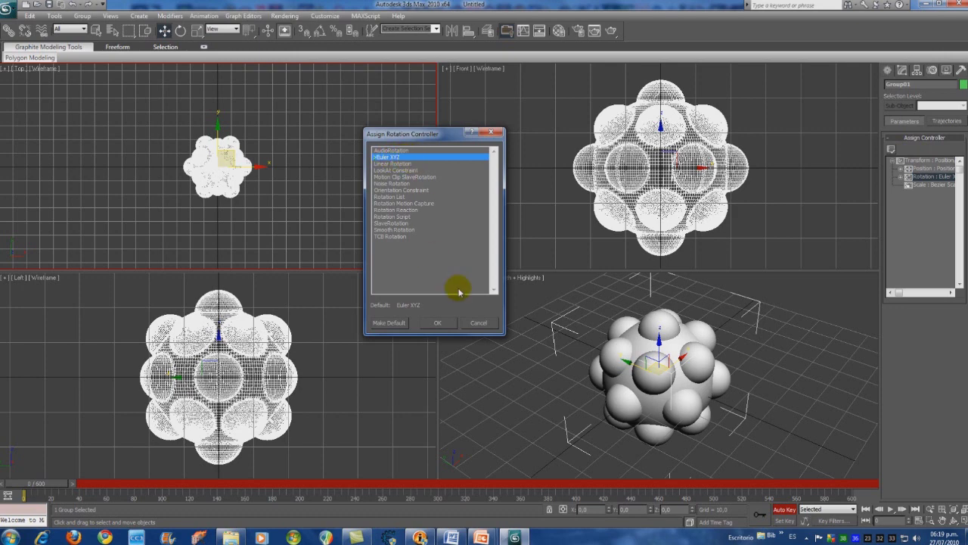
pyautogui.click(438, 324)
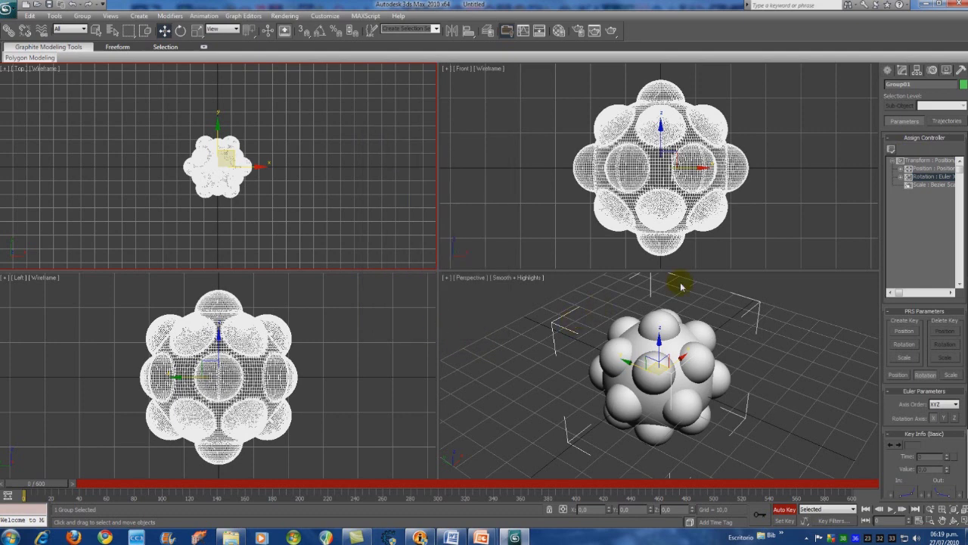
# Step: Create a rotation key for the atom group at frame 0 with a value of 0 on the X axis
pyautogui.moveTo(933, 295); pyautogui.dragTo(933, 181)
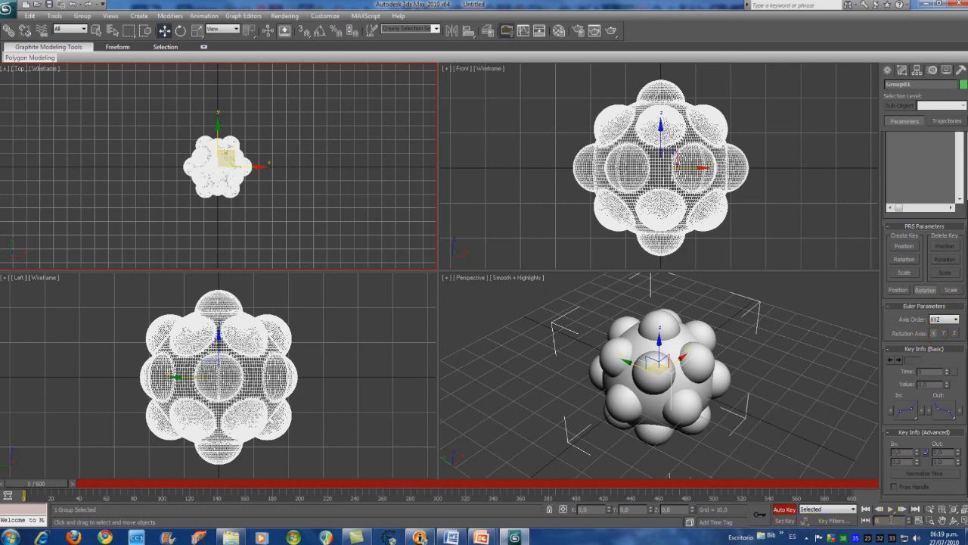
pyautogui.click(911, 264)
pyautogui.click(912, 240)
pyautogui.click(913, 239)
pyautogui.click(911, 261)
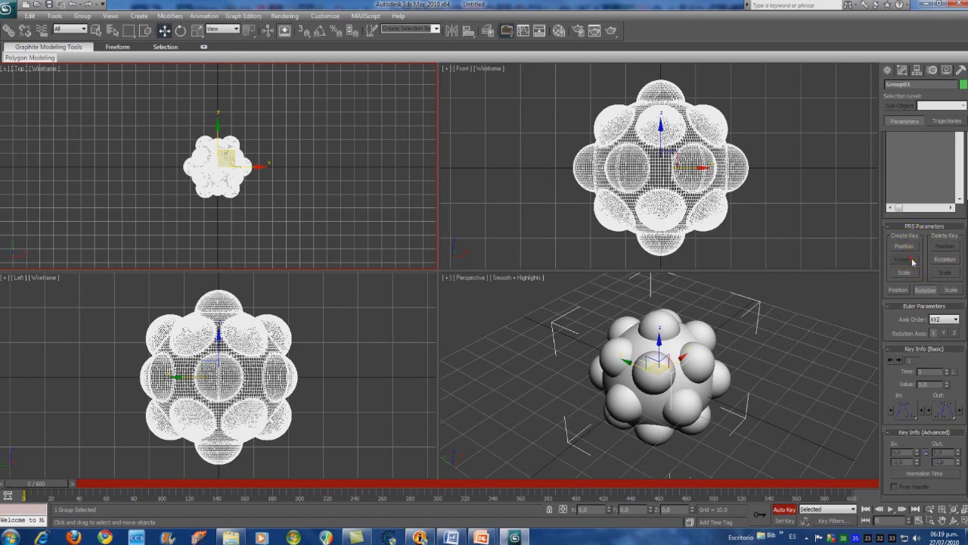
pyautogui.click(925, 372)
pyautogui.click(930, 385)
pyautogui.click(932, 383)
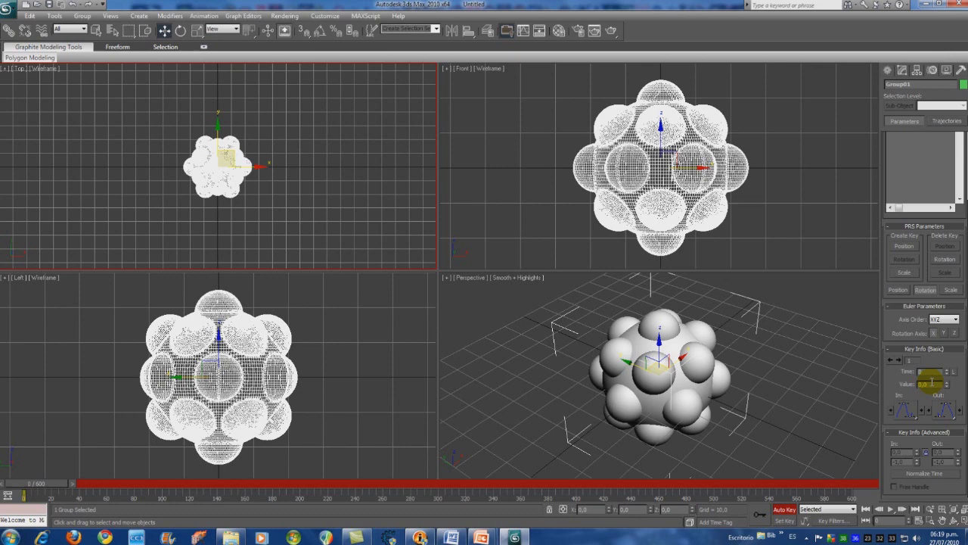
# Step: Go to frame 600 and create a rotation key for the atom group on the X axis
pyautogui.click(893, 510)
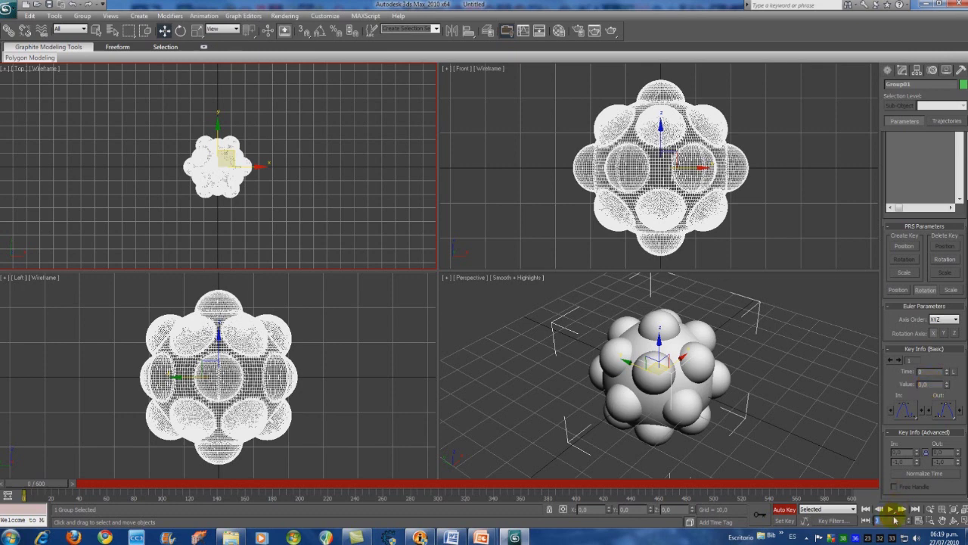
pyautogui.click(892, 510)
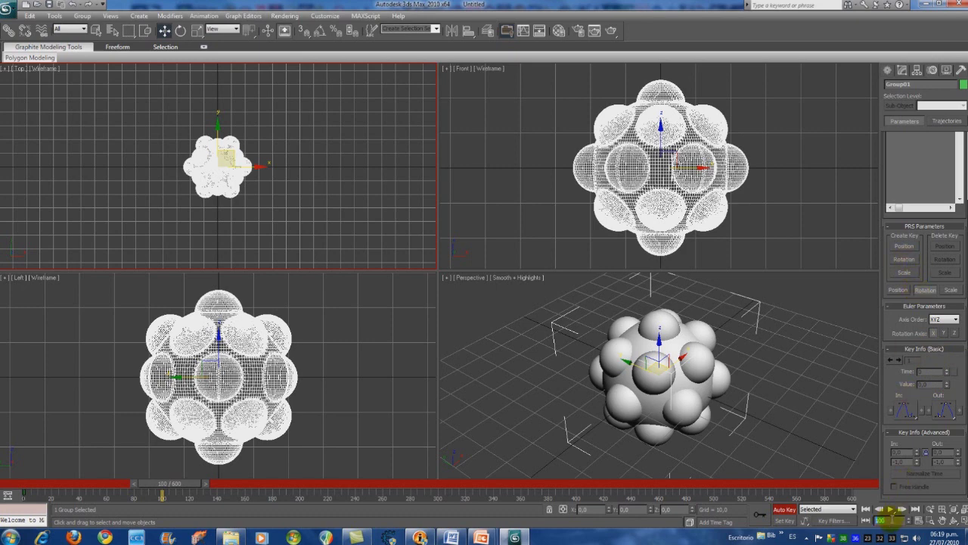
pyautogui.write('130')
pyautogui.write('0')
pyautogui.press('Return')
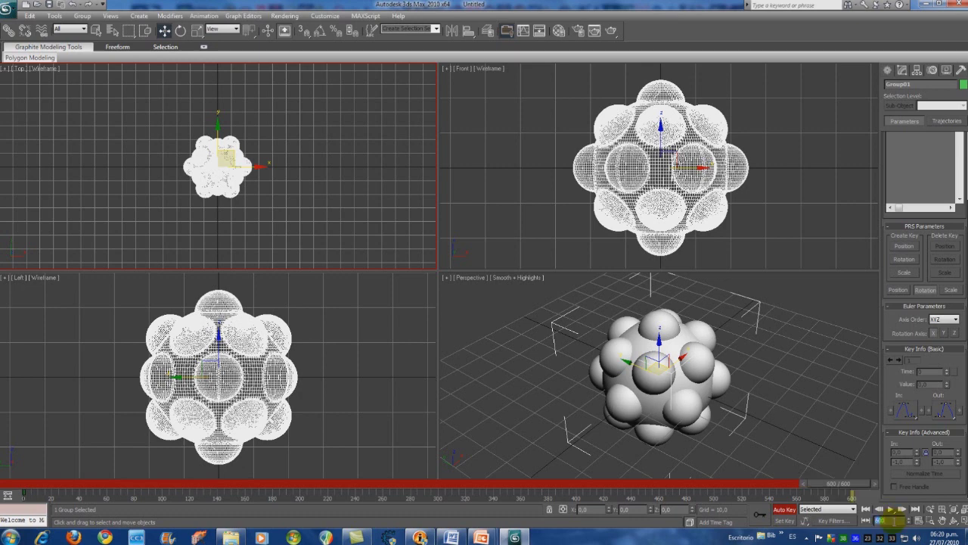
pyautogui.click(906, 259)
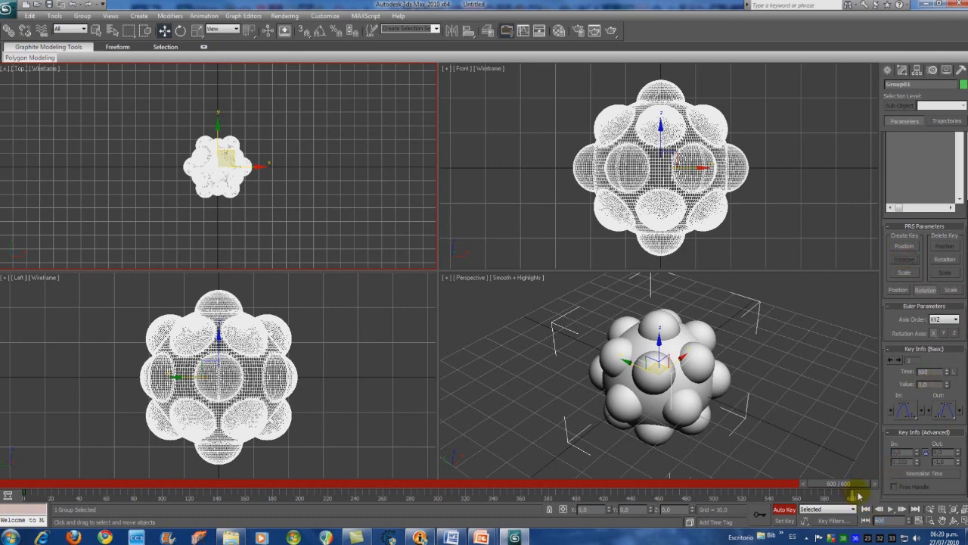
# Step: Set the X-axis rotation key at frame 600 to a value of 4320
pyautogui.doubleClick(926, 384)
pyautogui.click(916, 384)
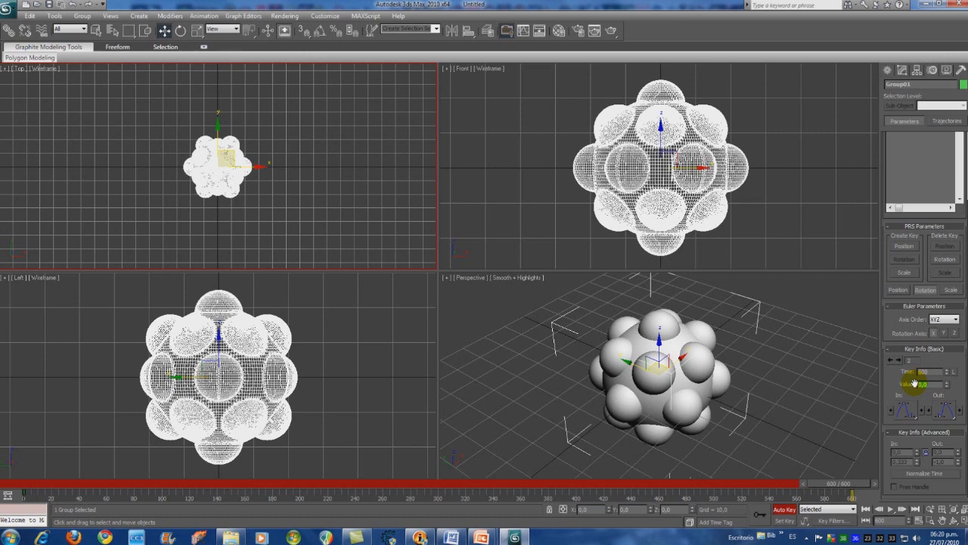
pyautogui.moveTo(915, 383); pyautogui.dragTo(932, 384)
pyautogui.press('Return')
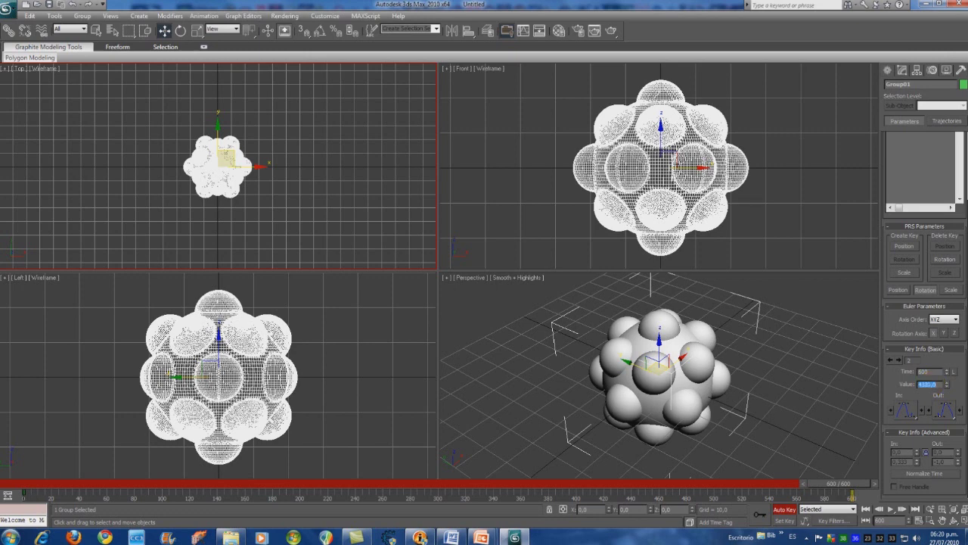
pyautogui.moveTo(853, 484)
pyautogui.mouseDown()
pyautogui.moveTo(512, 484)
pyautogui.moveTo(397, 471)
pyautogui.moveTo(175, 488)
pyautogui.moveTo(22, 481)
pyautogui.moveTo(860, 481)
pyautogui.mouseUp()
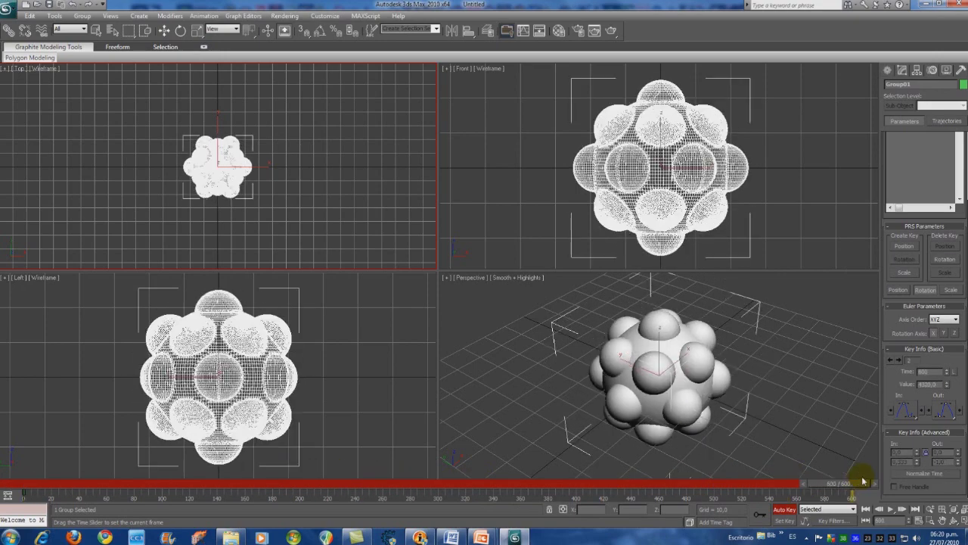
# Step: Check the rotation axes and return to the atom group's X-axis key at frame 0
pyautogui.click(944, 333)
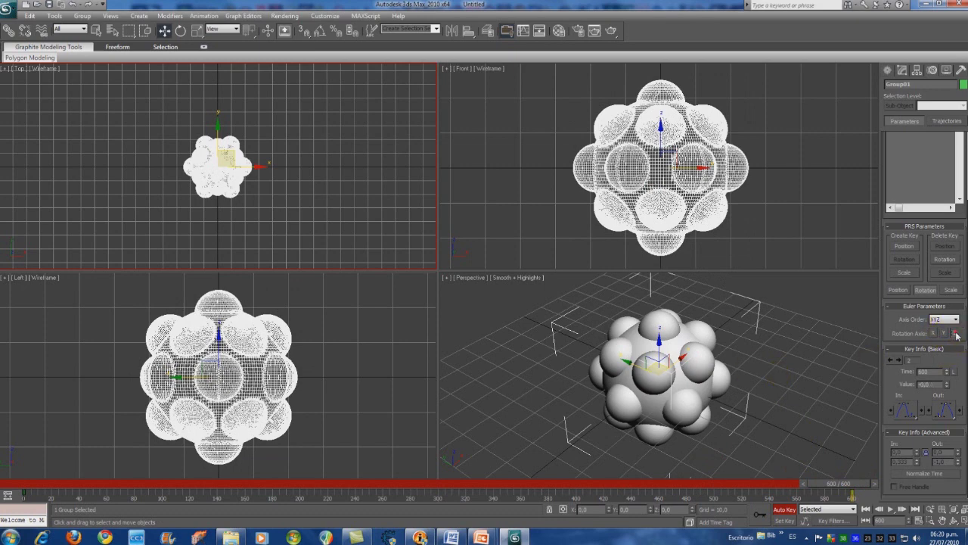
pyautogui.click(934, 332)
pyautogui.click(936, 385)
pyautogui.click(929, 371)
pyautogui.click(892, 360)
pyautogui.click(937, 384)
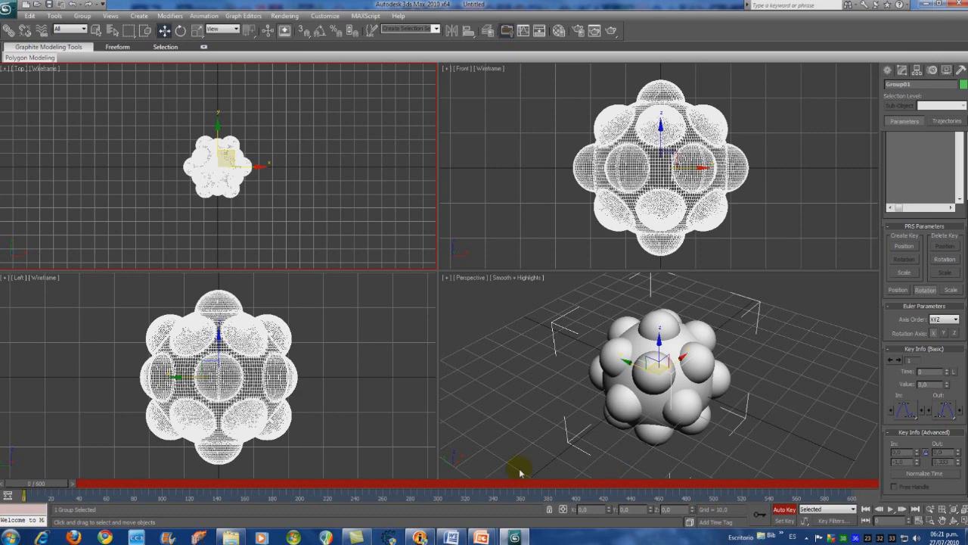
pyautogui.click(25, 492)
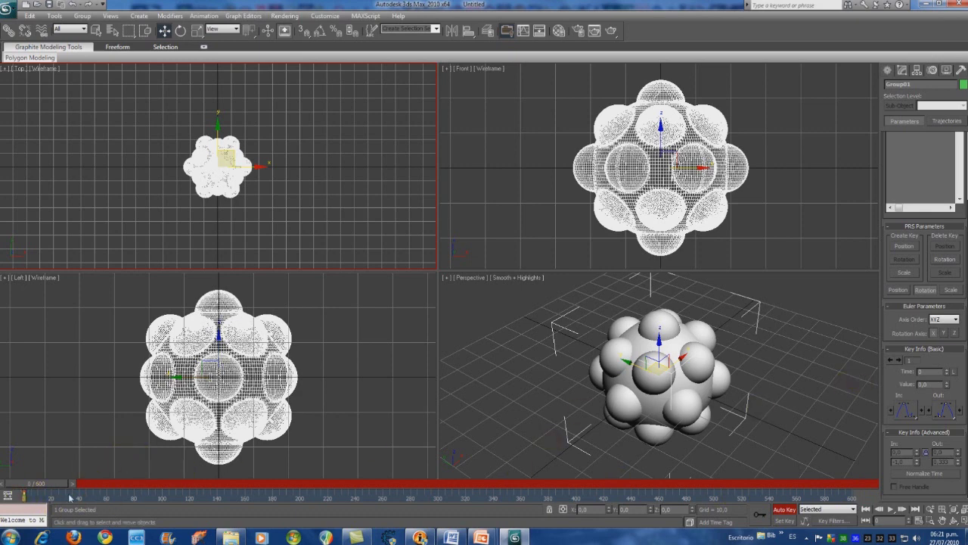
pyautogui.click(81, 498)
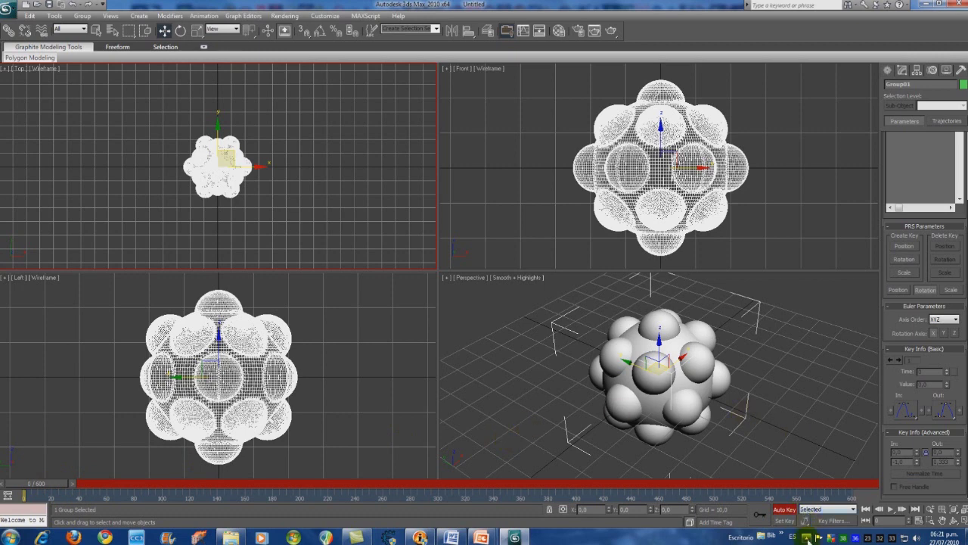
# Step: Switch to the Z rotation axis and create a rotation key for the atom group at frame 0
pyautogui.click(807, 537)
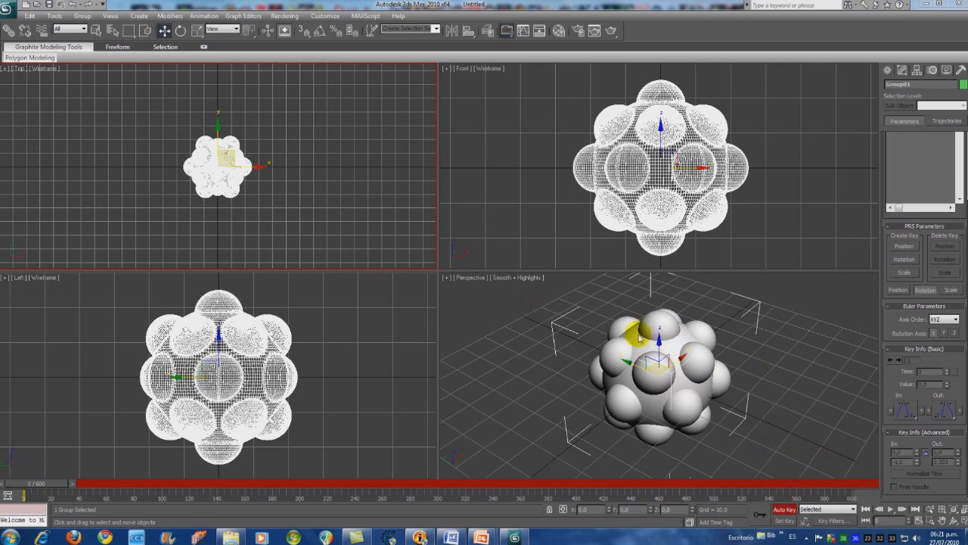
pyautogui.click(484, 306)
pyautogui.click(660, 337)
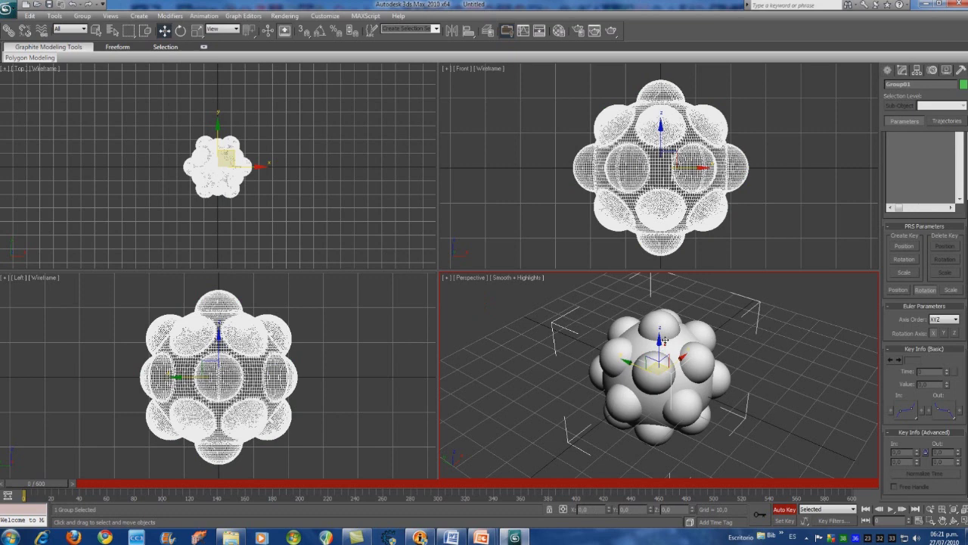
pyautogui.click(658, 338)
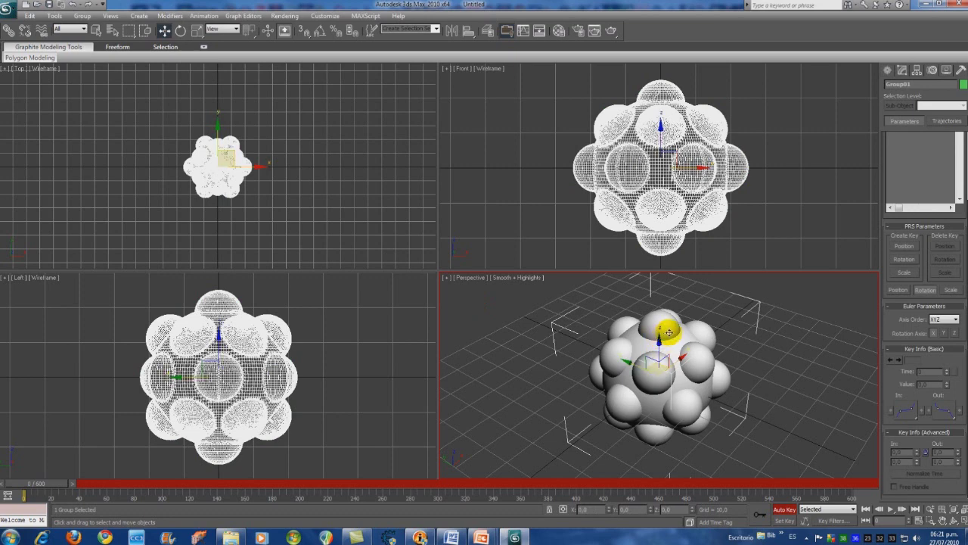
pyautogui.click(951, 330)
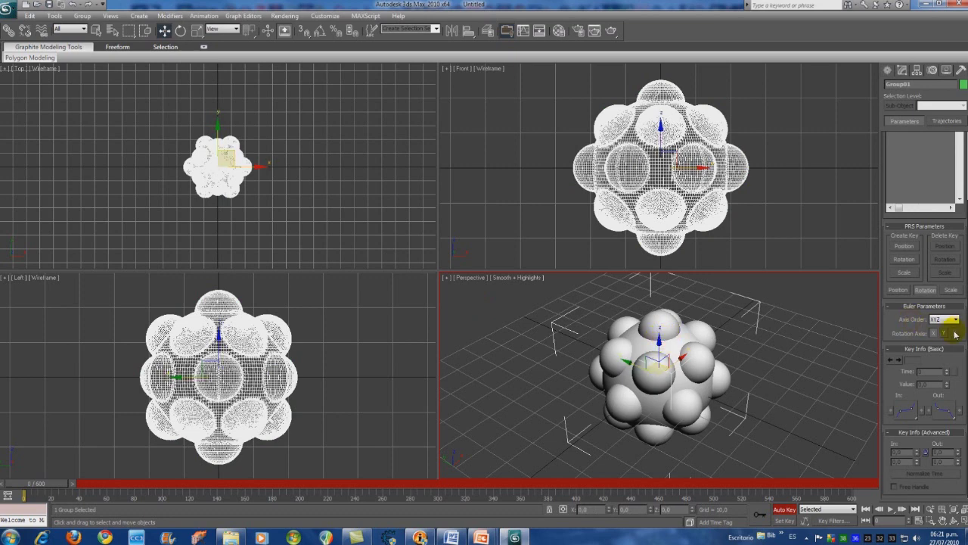
pyautogui.click(955, 332)
pyautogui.click(904, 259)
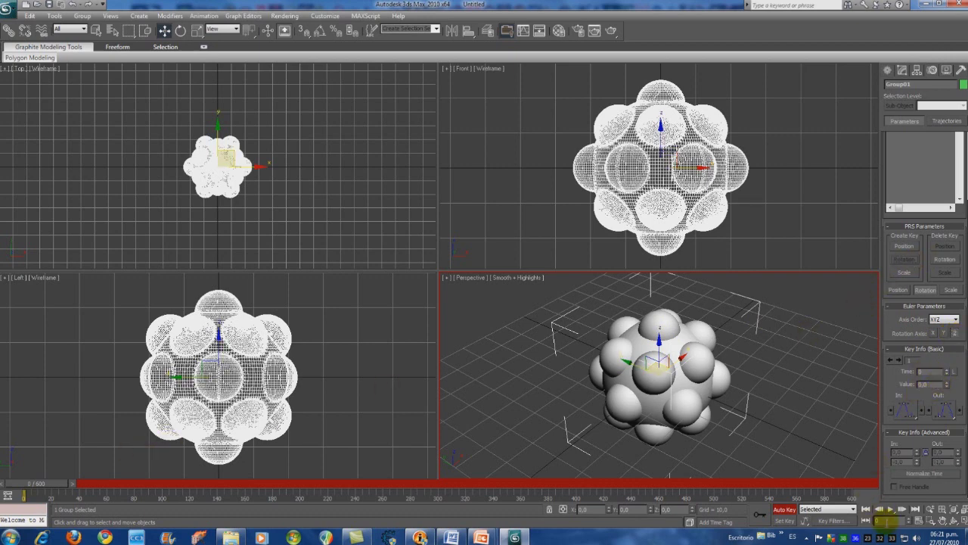
# Step: Create a Z-axis rotation key for the atom group at frame 600
pyautogui.click(888, 521)
pyautogui.write('600')
pyautogui.press('Return')
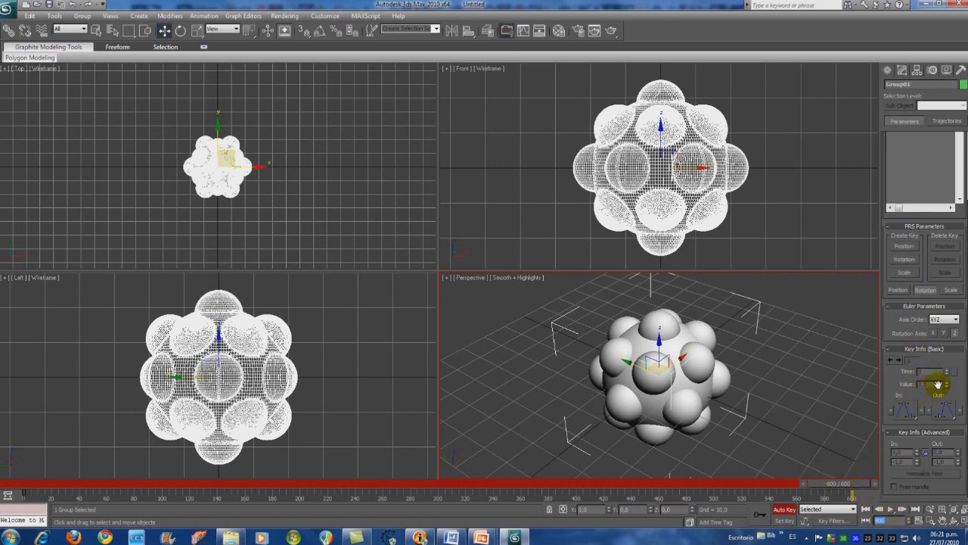
pyautogui.click(905, 258)
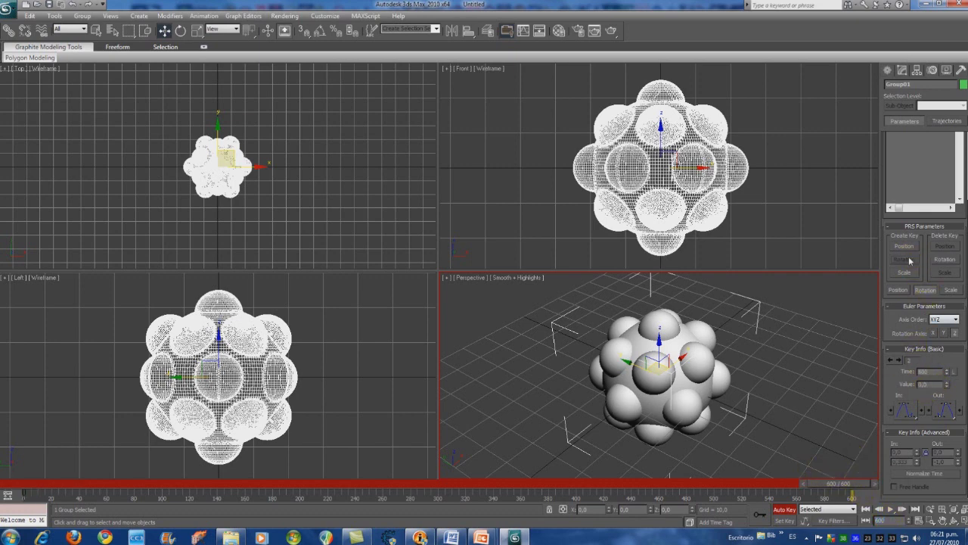
# Step: Set the Z-axis rotation key at frame 600 to a value of 4320 and turn off Auto Key mode
pyautogui.doubleClick(913, 383)
pyautogui.write('6')
pyautogui.press('Return')
pyautogui.moveTo(839, 483)
pyautogui.mouseDown()
pyautogui.moveTo(664, 472)
pyautogui.moveTo(504, 482)
pyautogui.moveTo(389, 472)
pyautogui.moveTo(10, 480)
pyautogui.moveTo(857, 479)
pyautogui.mouseUp()
pyautogui.press('w')
pyautogui.click(784, 509)
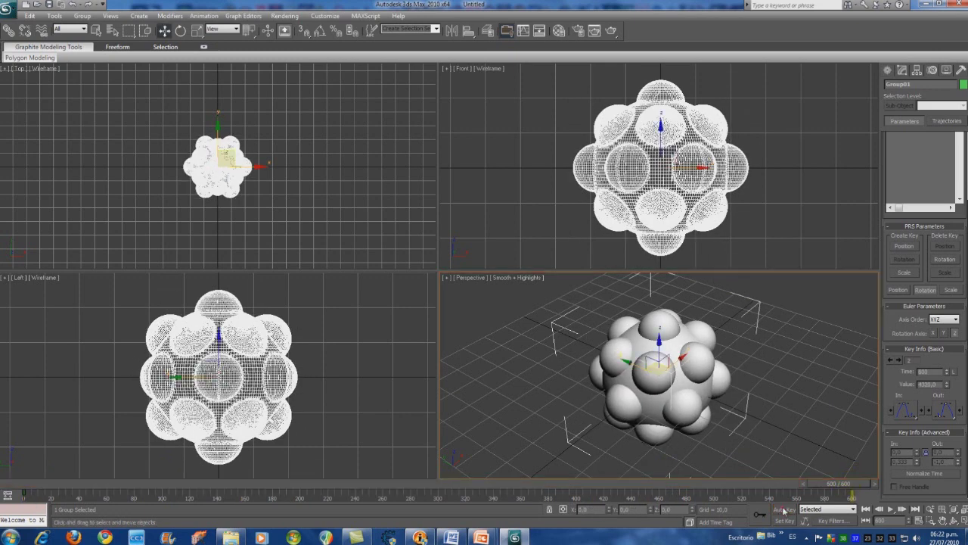
# Step: Draw a sphere with a radius of about 10 in the Top viewport, up and to the right of the atom group
pyautogui.click(380, 217)
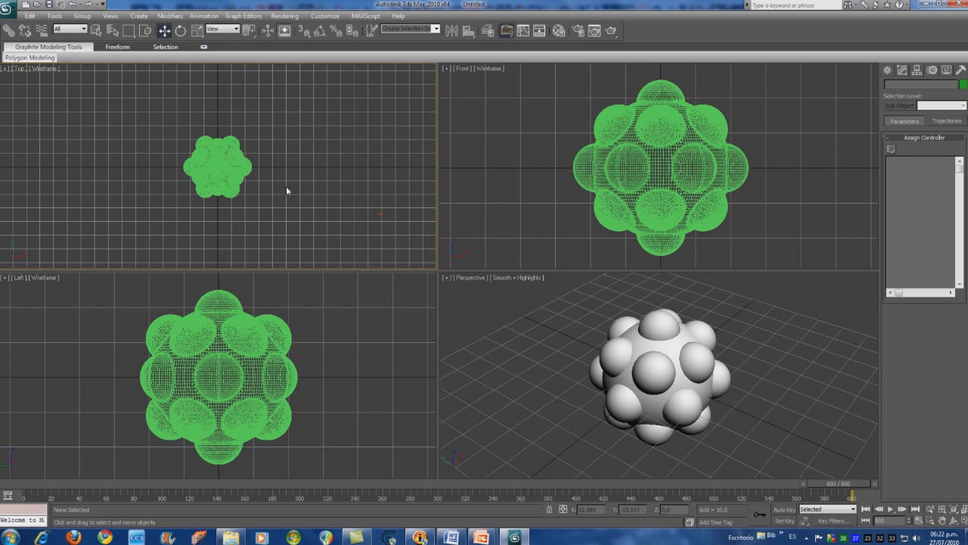
pyautogui.click(235, 168)
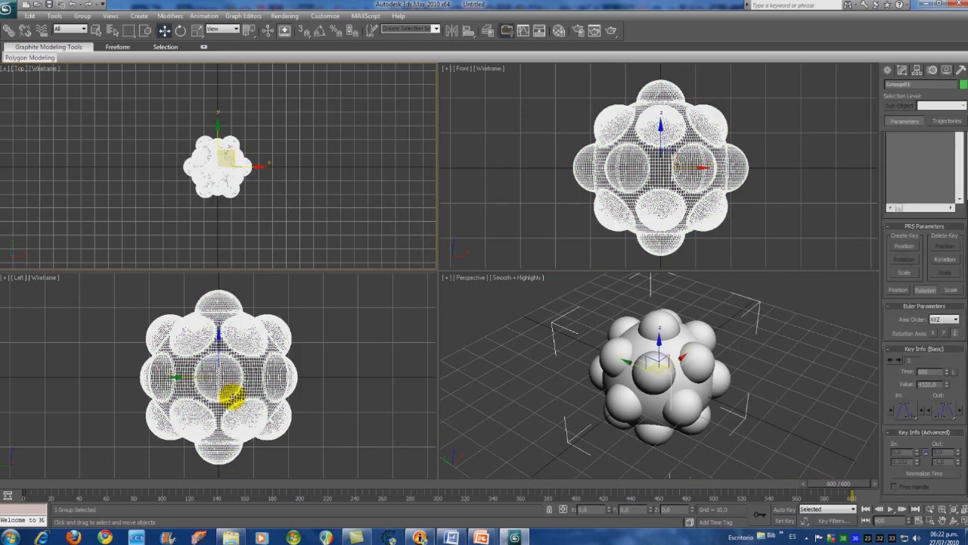
pyautogui.click(353, 221)
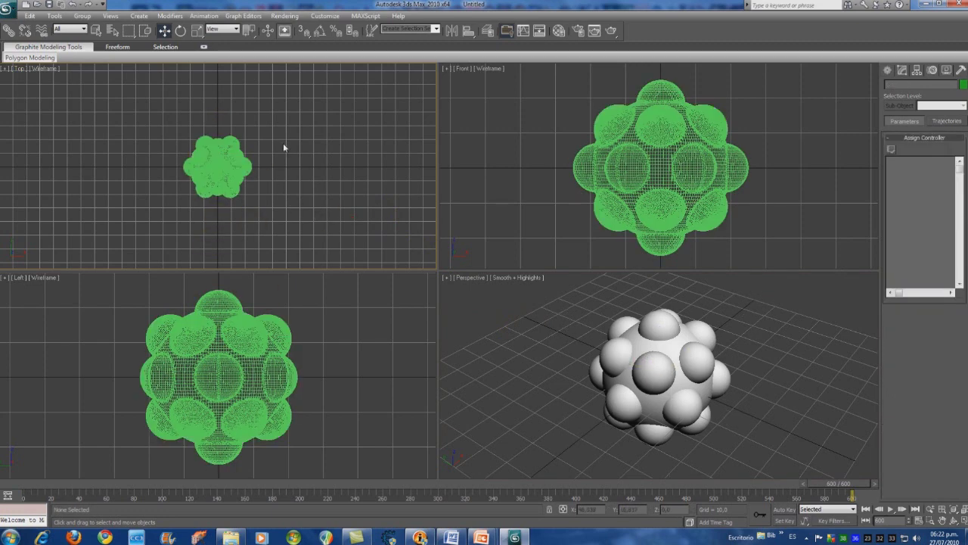
pyautogui.scroll(2, 272, 163)
pyautogui.scroll(-4, 273, 163)
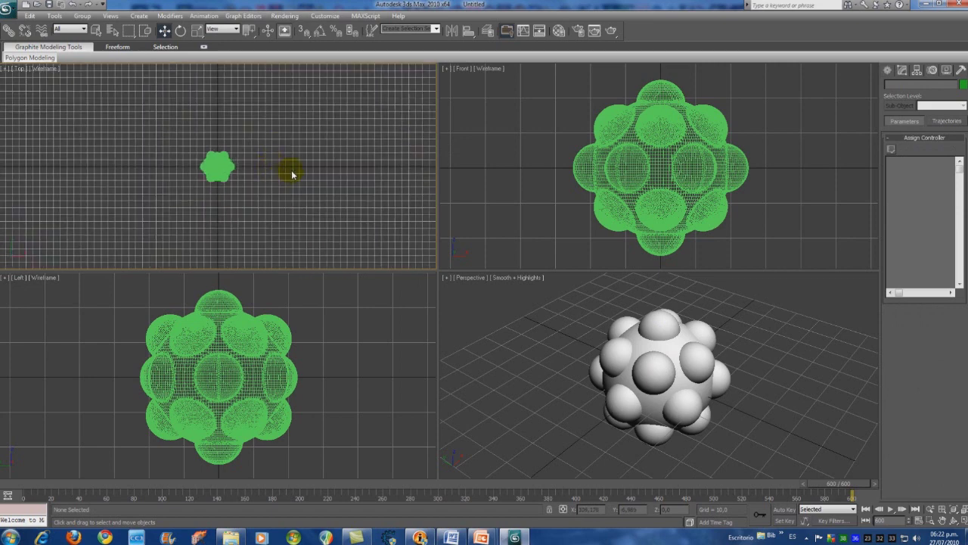
pyautogui.click(889, 70)
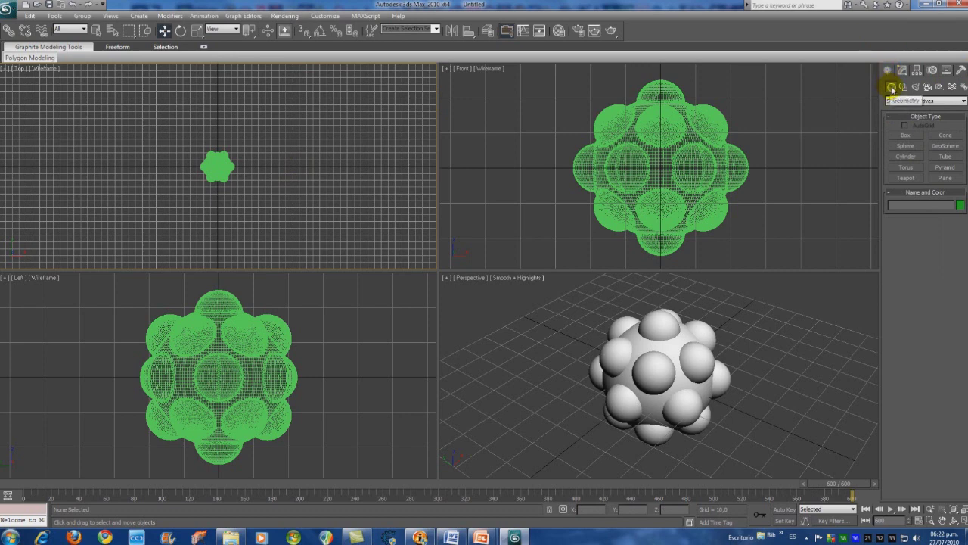
pyautogui.click(916, 148)
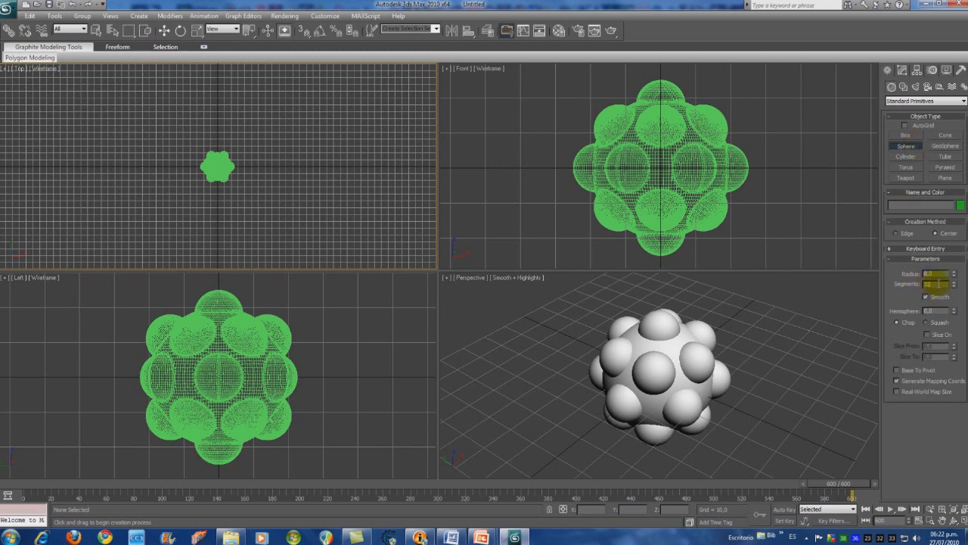
pyautogui.moveTo(279, 138); pyautogui.dragTo(280, 142)
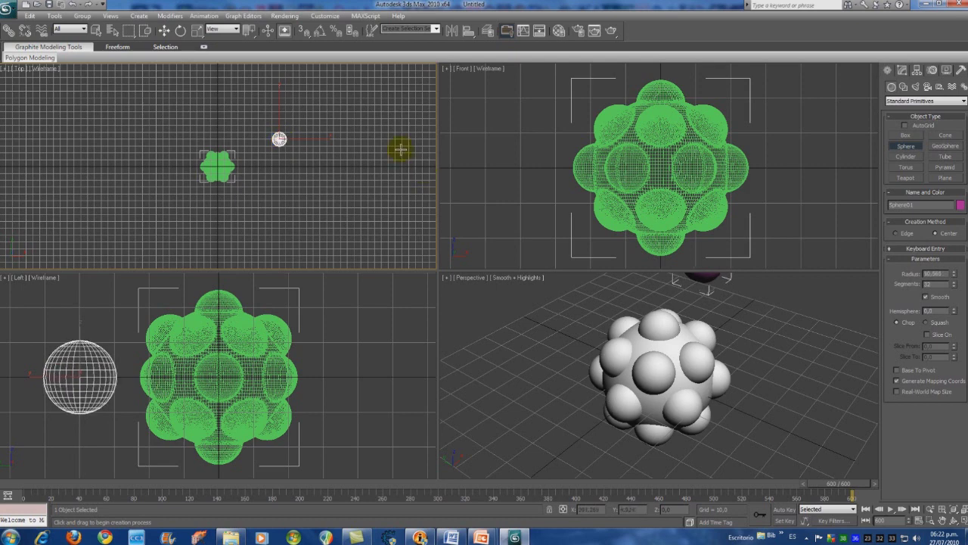
# Step: Change the new sphere's object color to red from the 3ds Max palette and deselect it
pyautogui.click(164, 31)
pyautogui.click(342, 108)
pyautogui.click(280, 139)
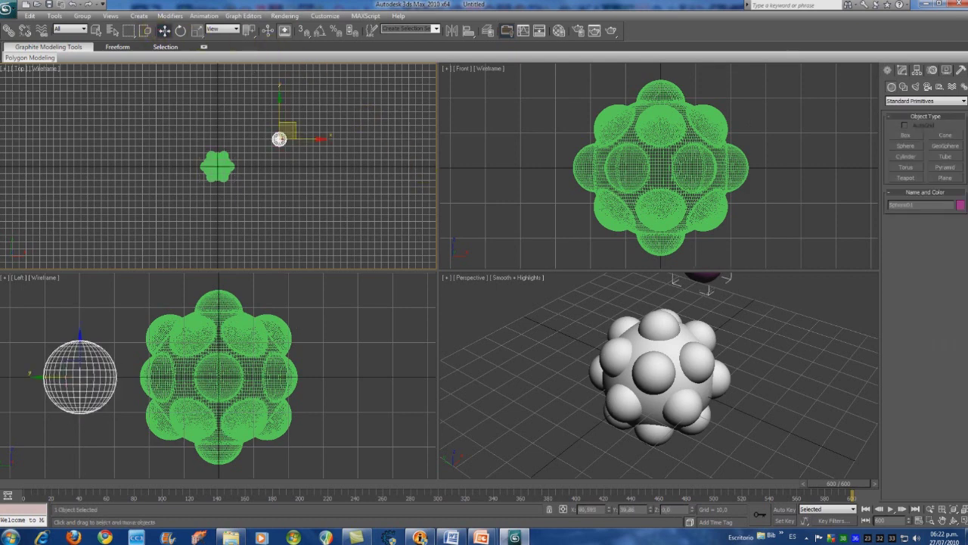
pyautogui.click(960, 204)
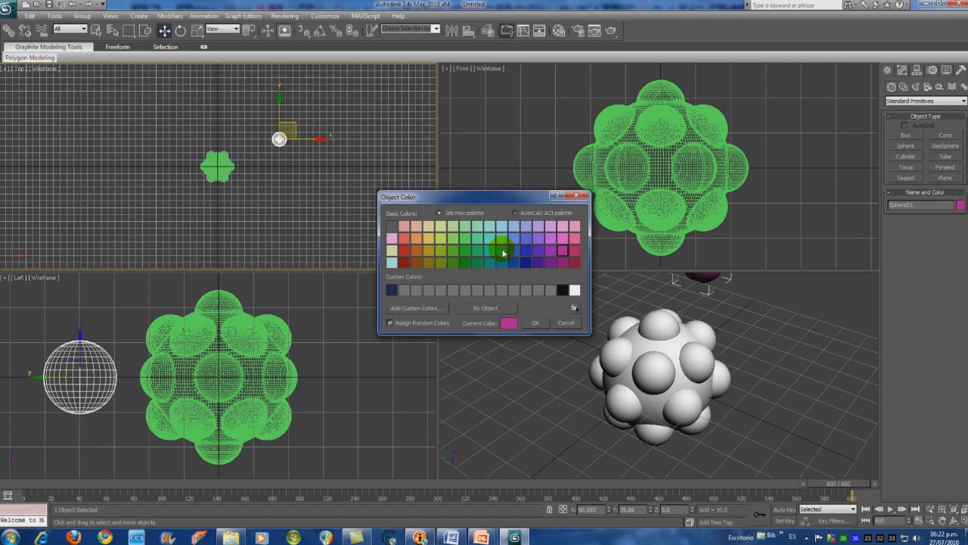
pyautogui.click(404, 254)
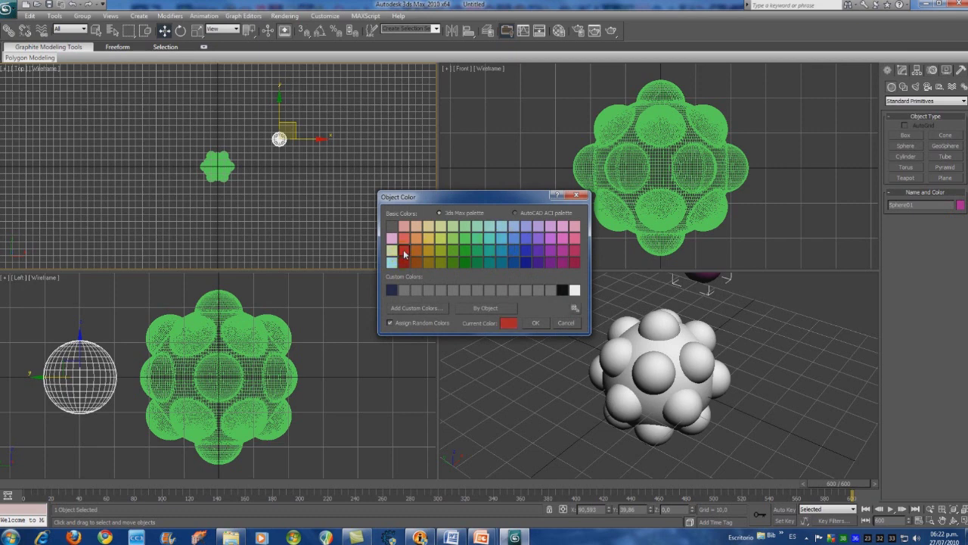
pyautogui.click(536, 324)
pyautogui.click(342, 206)
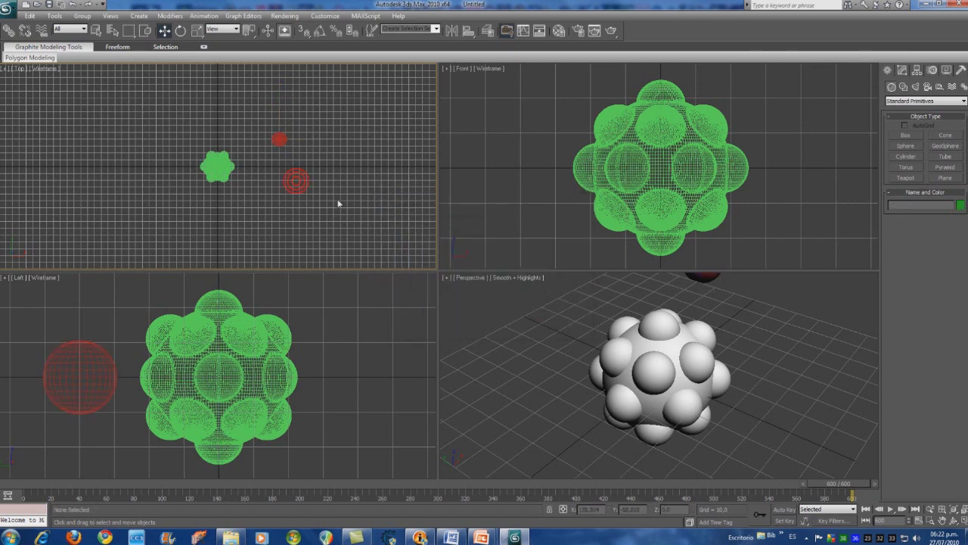
# Step: Select the red sphere, turn on Auto Key mode and assign the Euler XYZ controller to its rotation
pyautogui.click(280, 140)
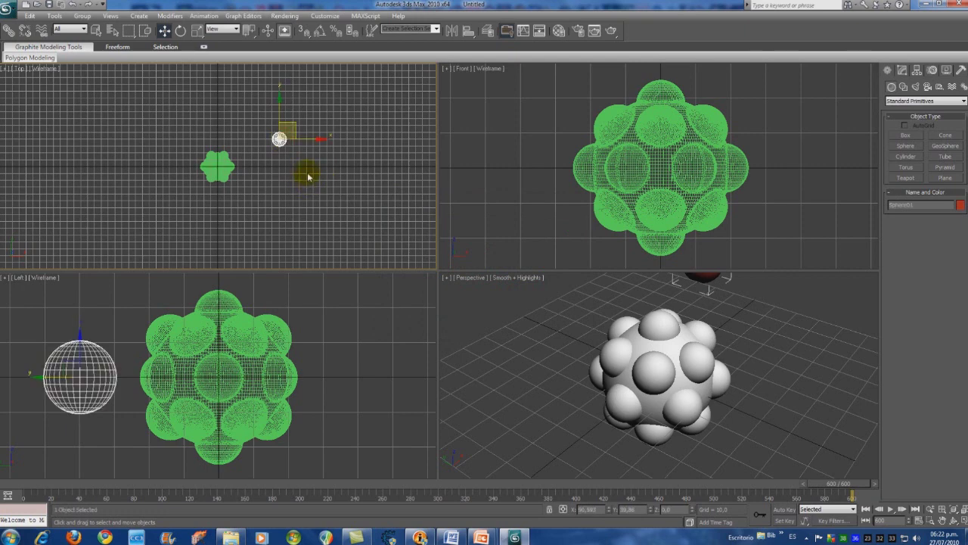
pyautogui.click(785, 509)
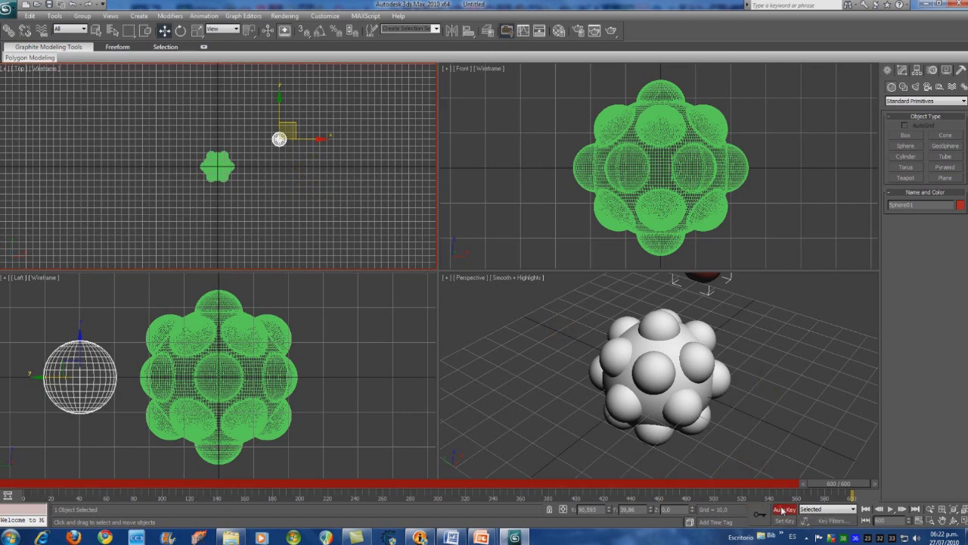
pyautogui.click(932, 69)
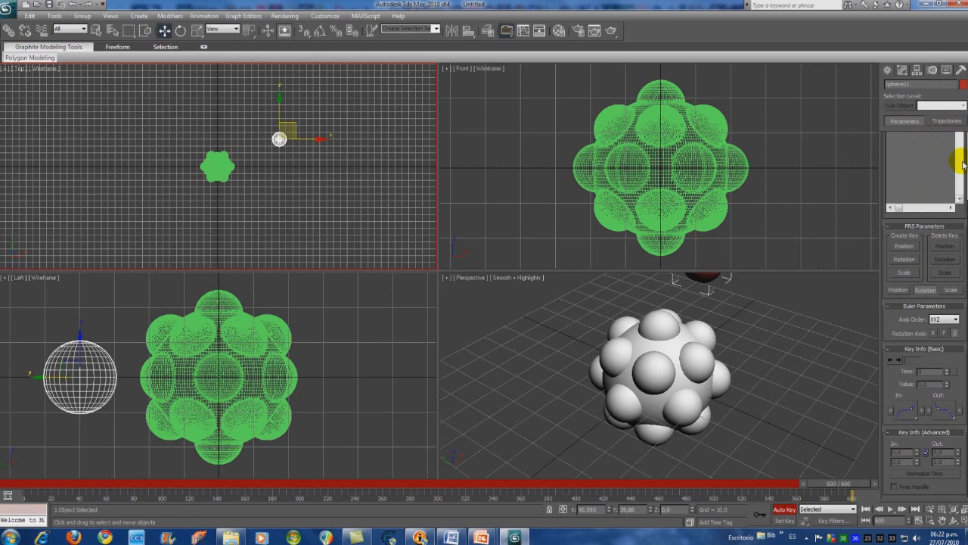
pyautogui.scroll(3, 965, 219)
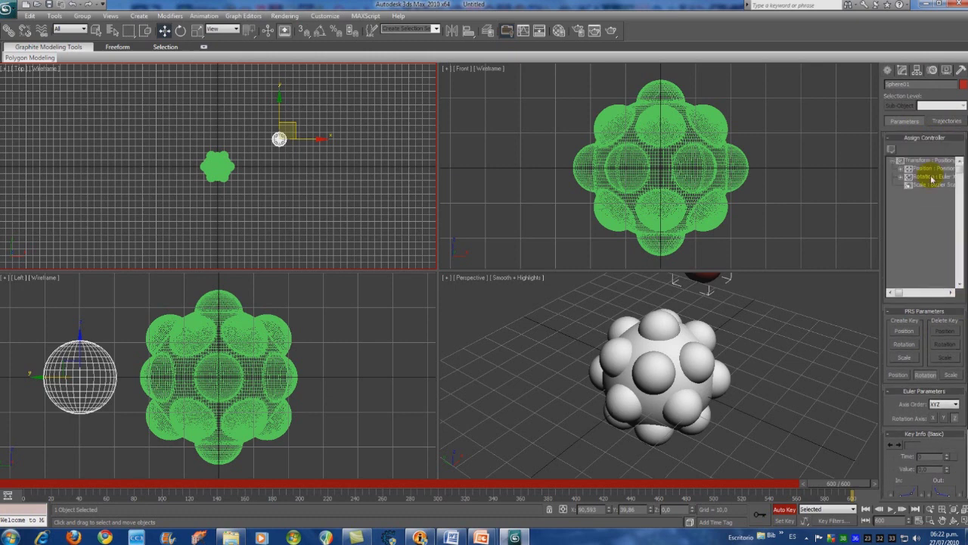
pyautogui.click(927, 177)
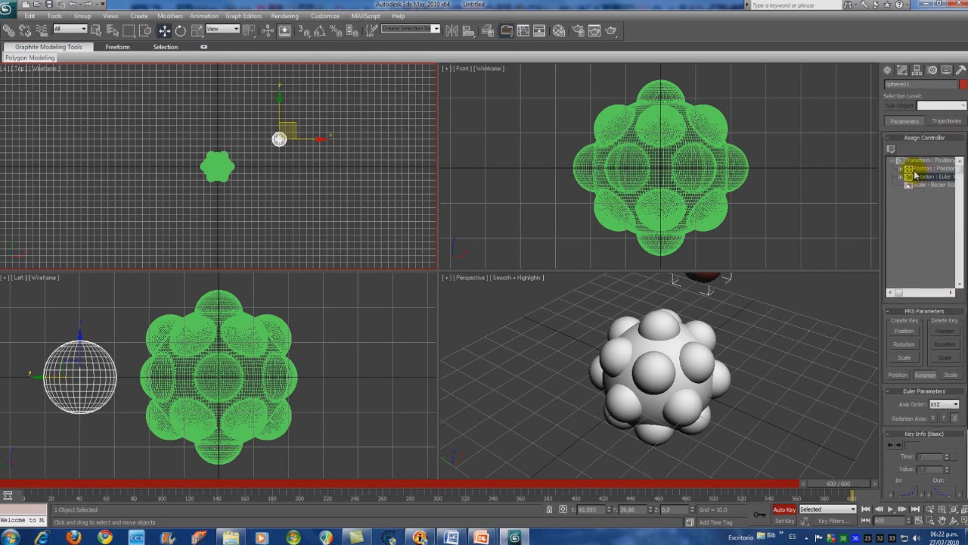
pyautogui.click(892, 149)
pyautogui.click(441, 188)
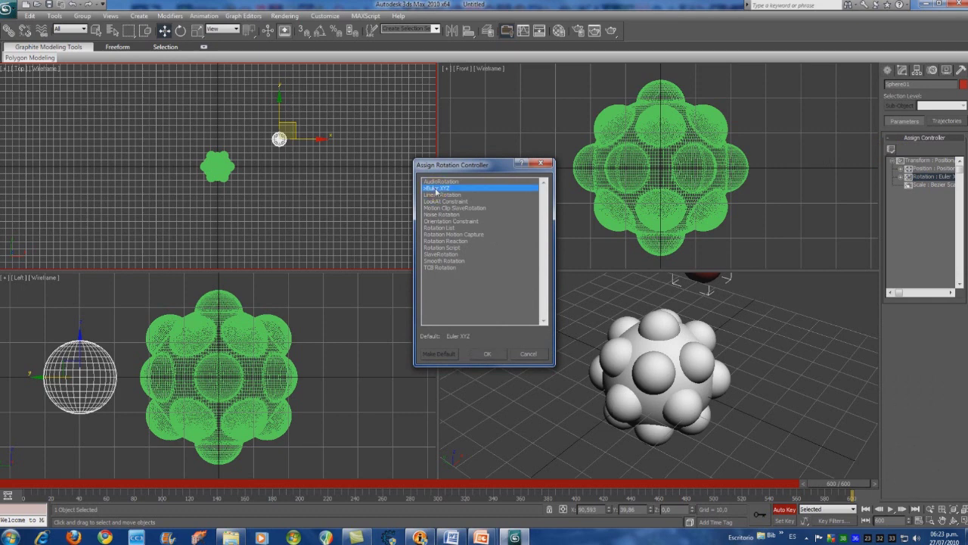
pyautogui.click(495, 352)
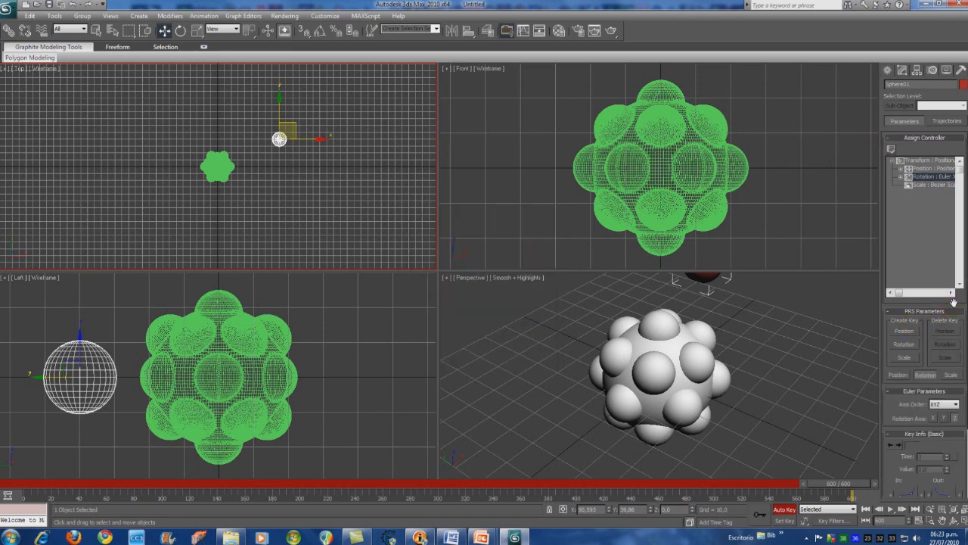
# Step: Create a Z-axis rotation key for the red sphere at frame 0
pyautogui.scroll(-2, 945, 311)
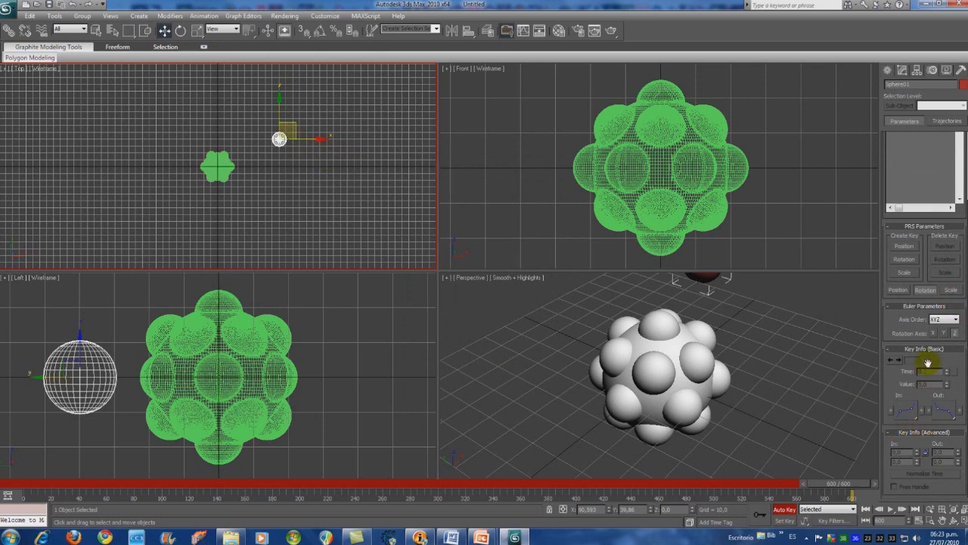
pyautogui.click(886, 521)
pyautogui.write('0')
pyautogui.press('Return')
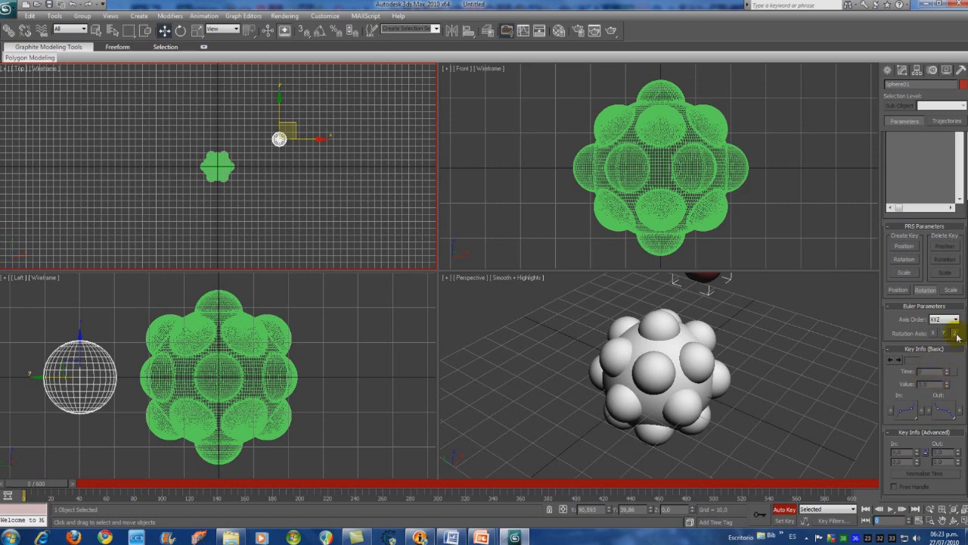
pyautogui.click(911, 261)
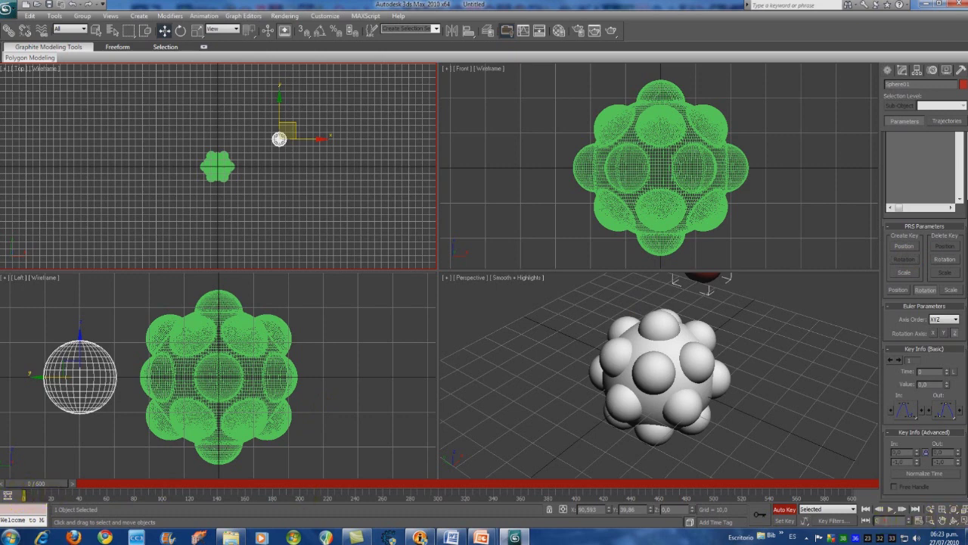
# Step: Create a Z-axis rotation key for the red sphere at frame 600
pyautogui.doubleClick(885, 520)
pyautogui.write('600')
pyautogui.press('Return')
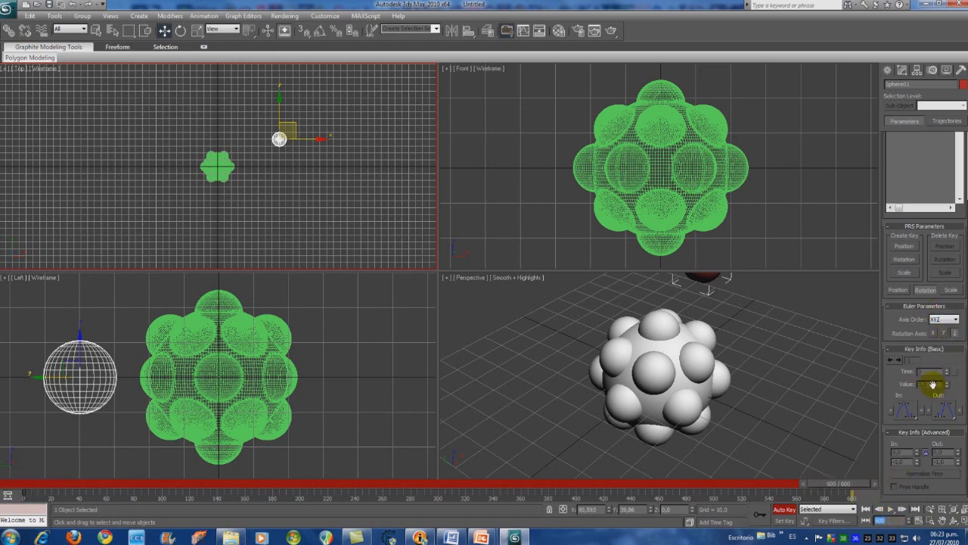
pyautogui.click(906, 260)
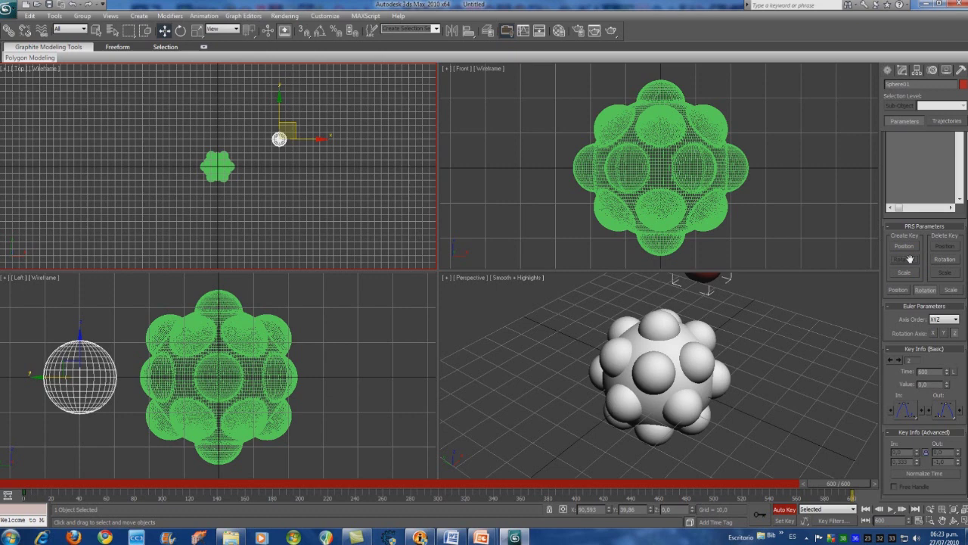
# Step: Set the red sphere's rotation key at frame 600 to a value of 1800, then deselect it and turn off Auto Key mode
pyautogui.click(914, 381)
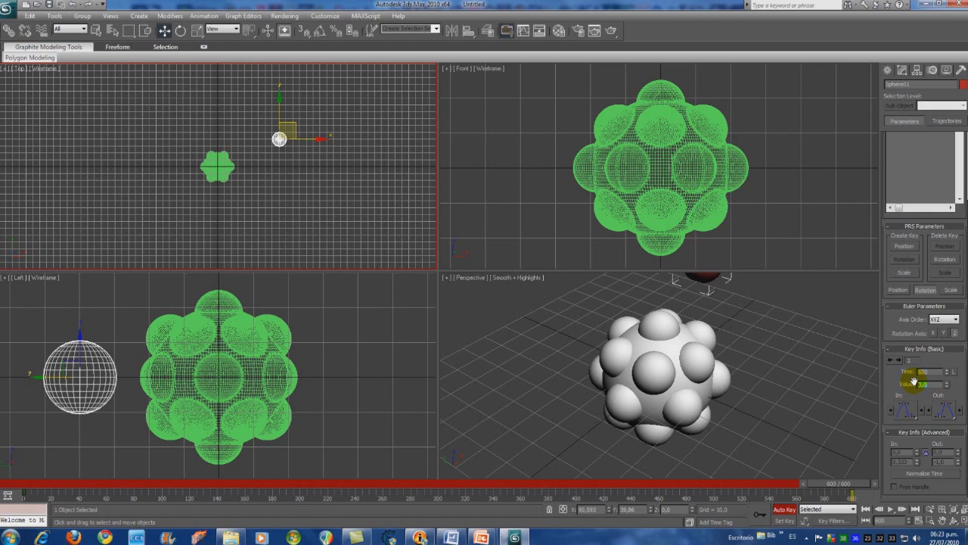
pyautogui.write('180')
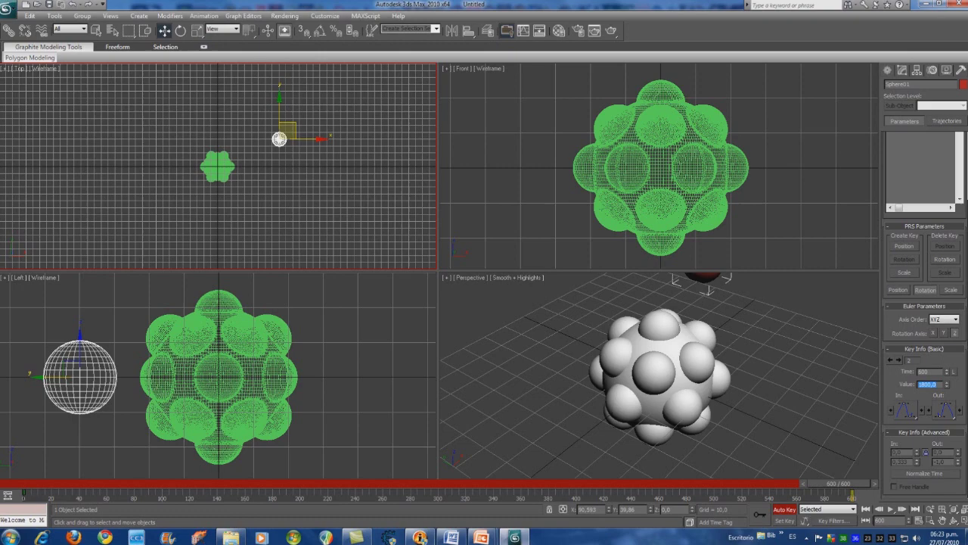
pyautogui.click(841, 485)
pyautogui.moveTo(842, 485)
pyautogui.mouseDown()
pyautogui.moveTo(126, 483)
pyautogui.moveTo(413, 482)
pyautogui.moveTo(693, 499)
pyautogui.moveTo(849, 488)
pyautogui.mouseUp()
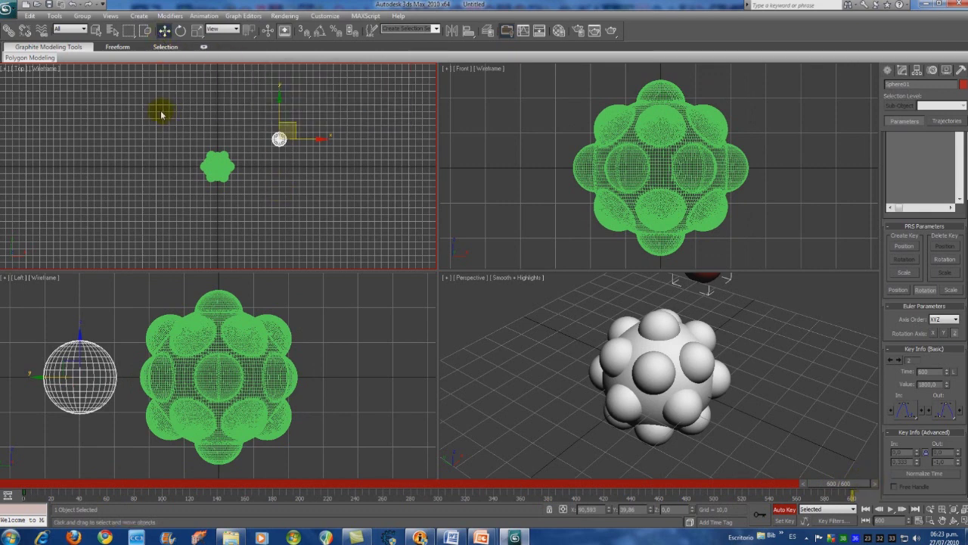
pyautogui.click(224, 138)
pyautogui.click(784, 509)
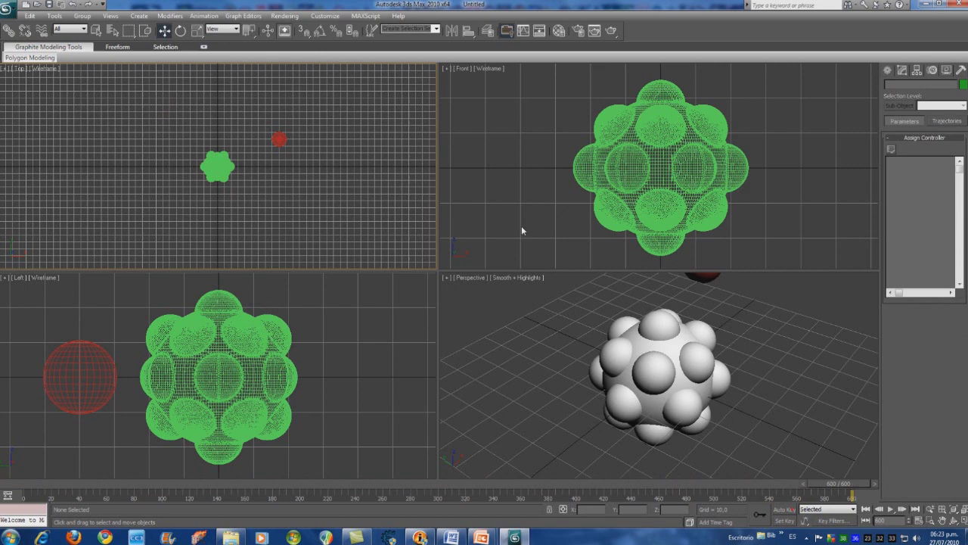
# Step: With the atom group selected at frame 0, open its rotation curve in the Mini Curve Editor and detach the editor as a large floating window
pyautogui.click(215, 158)
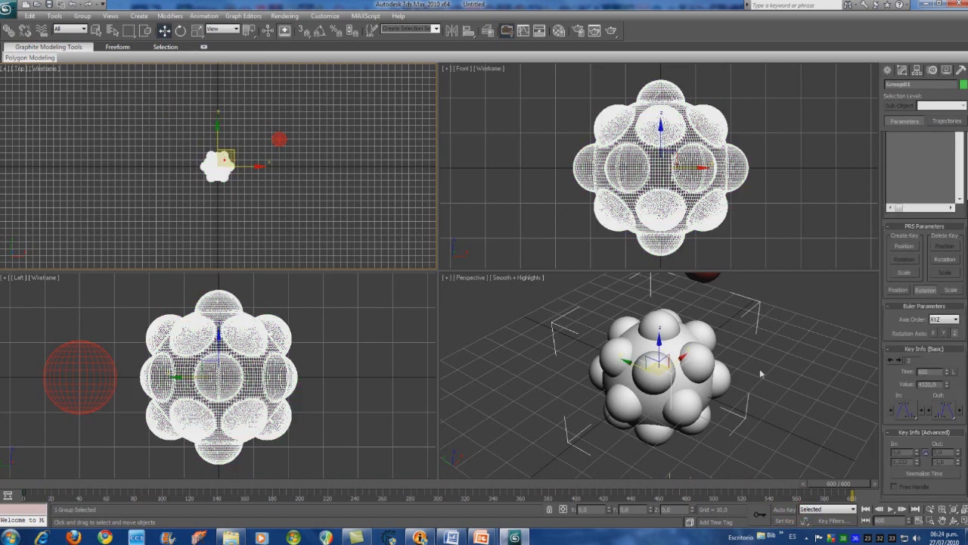
pyautogui.click(866, 509)
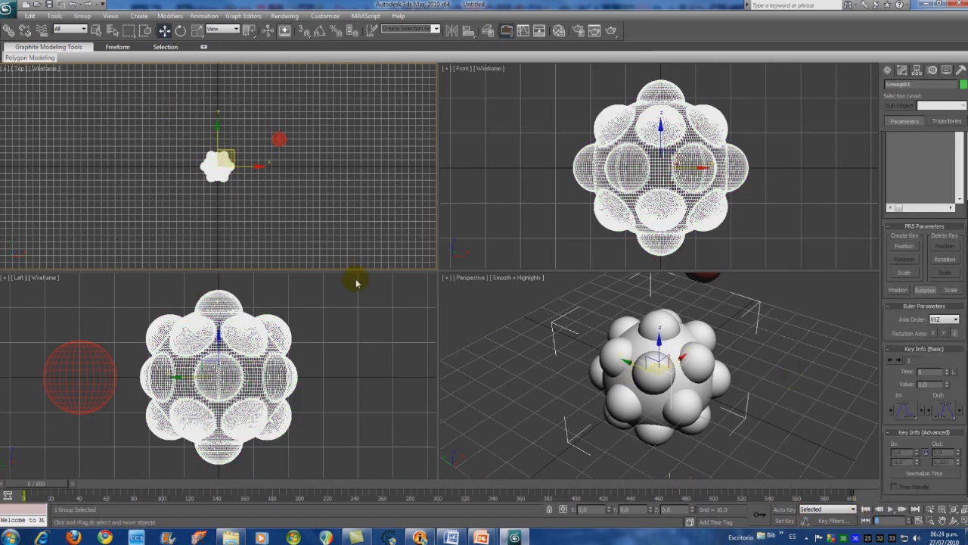
pyautogui.click(8, 496)
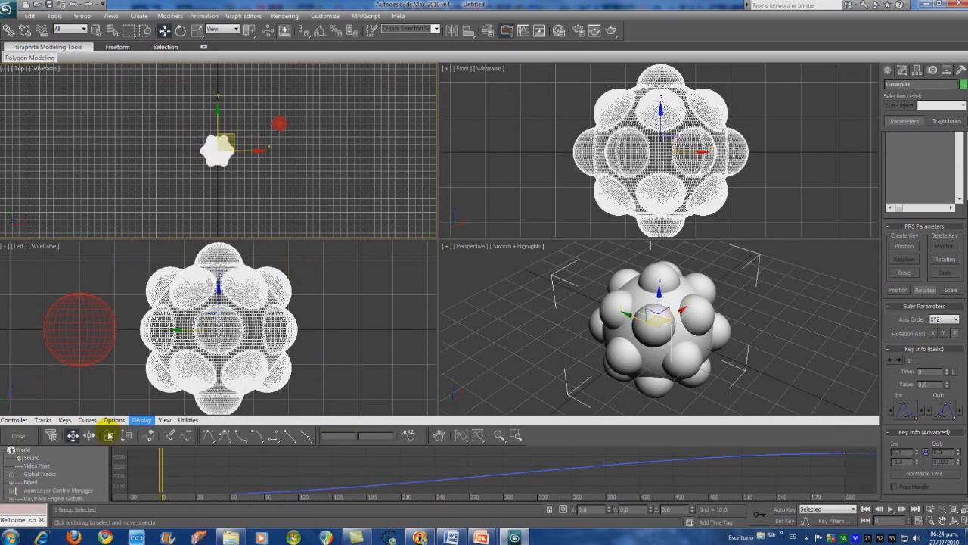
pyautogui.click(17, 436)
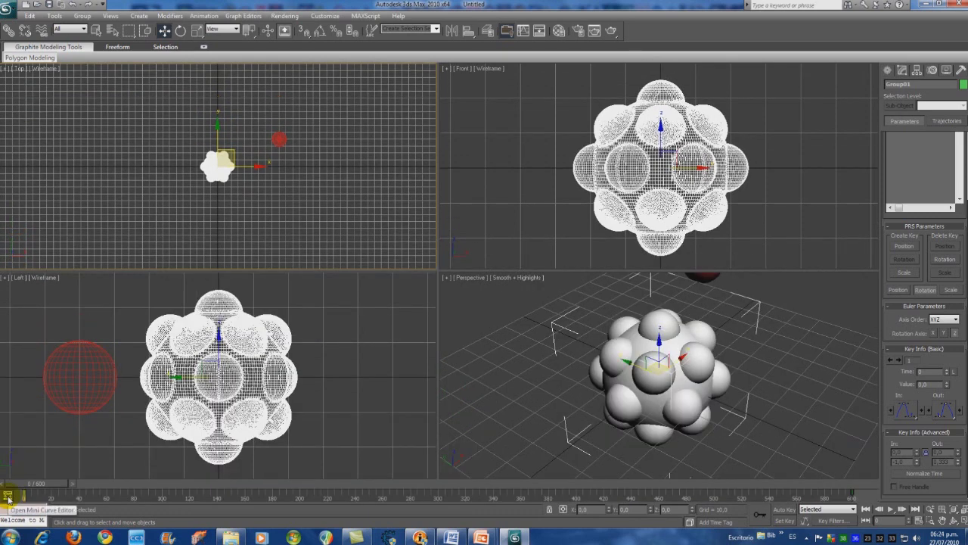
pyautogui.click(7, 498)
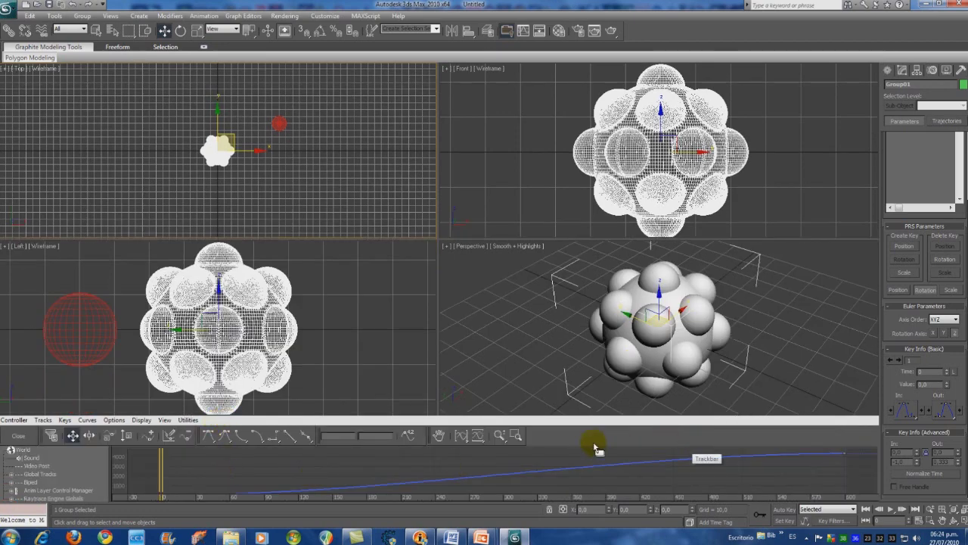
pyautogui.moveTo(568, 425); pyautogui.dragTo(724, 156)
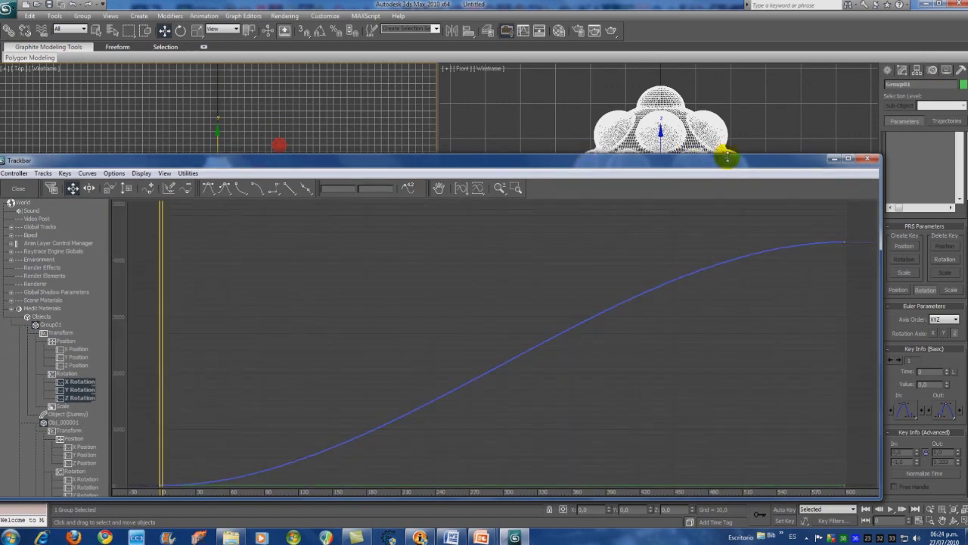
pyautogui.moveTo(577, 272); pyautogui.dragTo(557, 315)
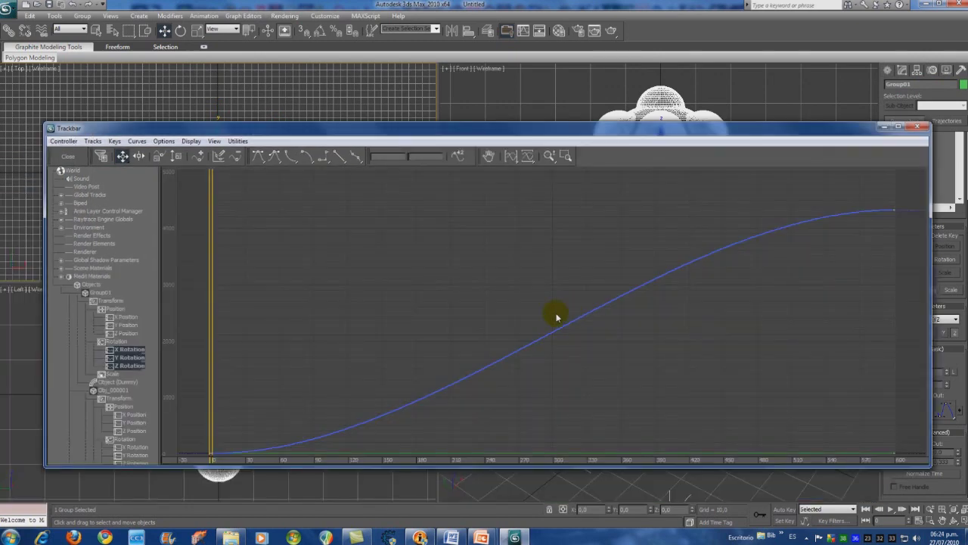